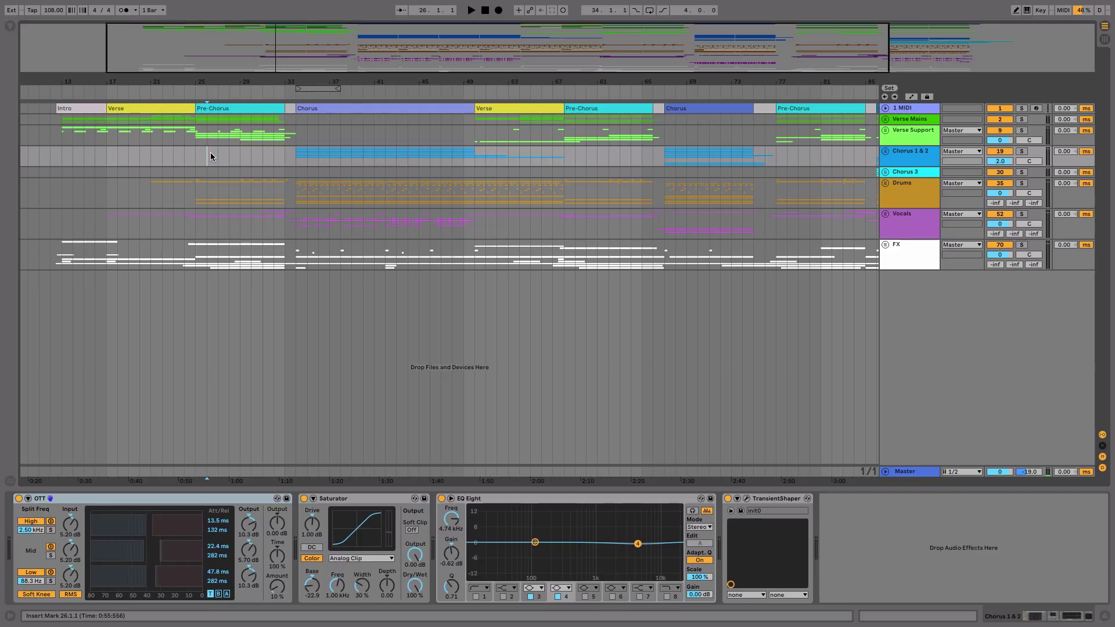
Step through the first verse, pre-chorus and chorus sections, and play the transition into the chorus from bar 24
{"action": "left_click", "coordinate": [219, 110]}
{"action": "left_click", "coordinate": [325, 108]}
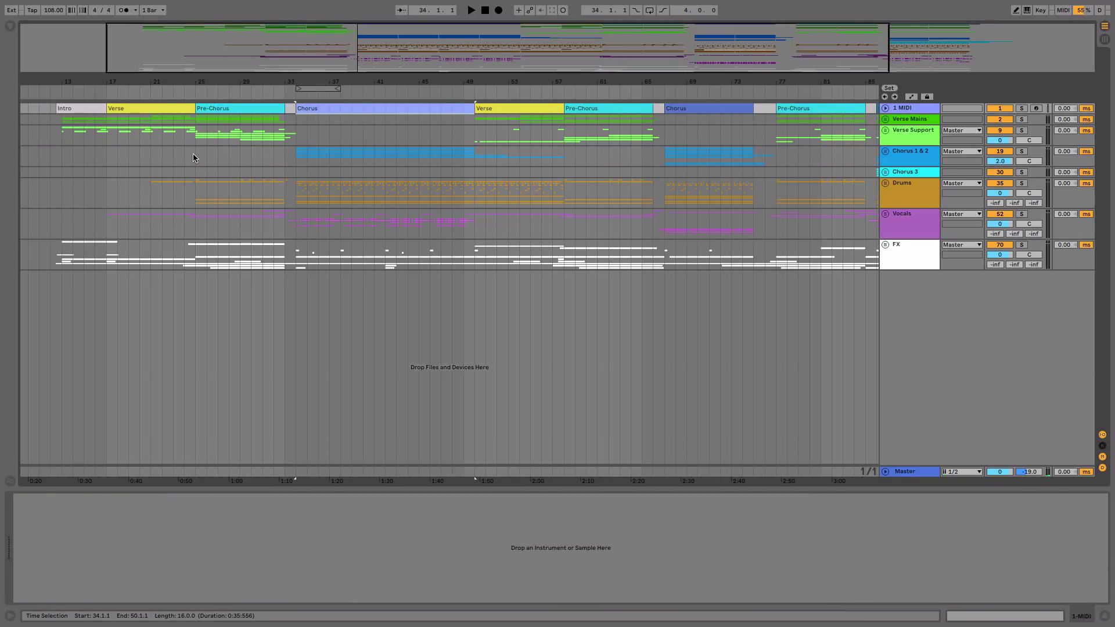
{"action": "left_click", "coordinate": [302, 138]}
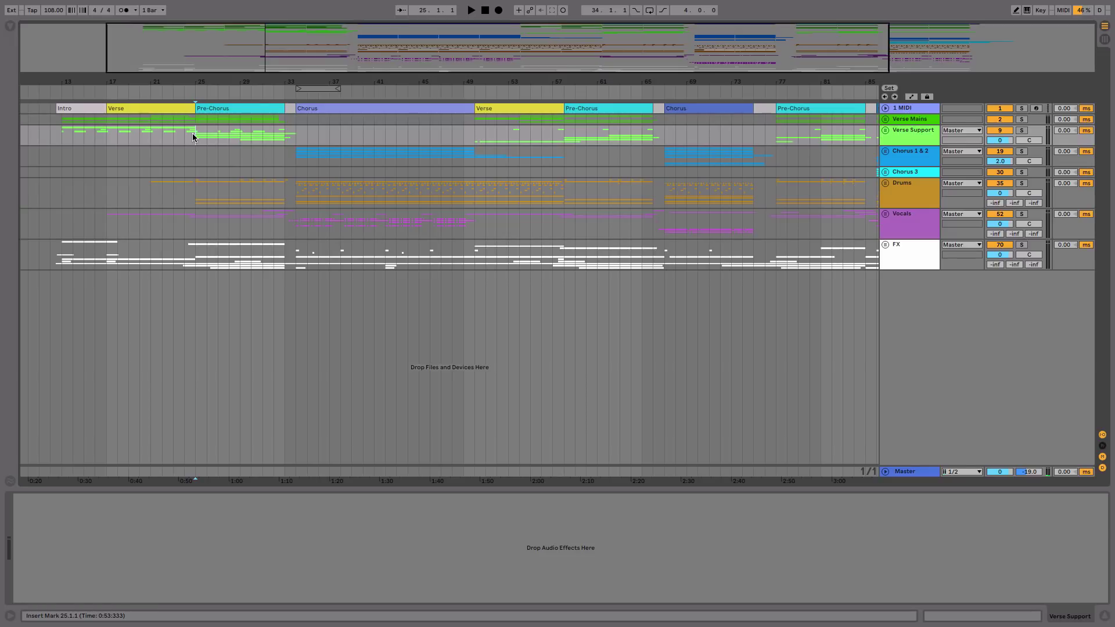
{"action": "left_click", "coordinate": [172, 110]}
{"action": "left_click", "coordinate": [226, 110]}
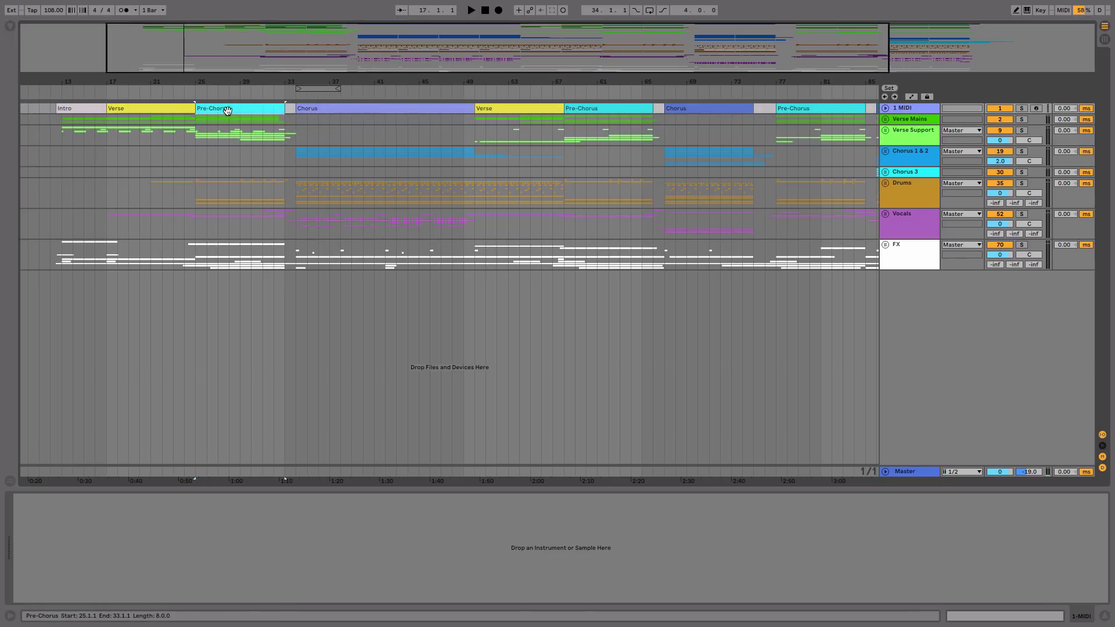
{"action": "left_click", "coordinate": [325, 111]}
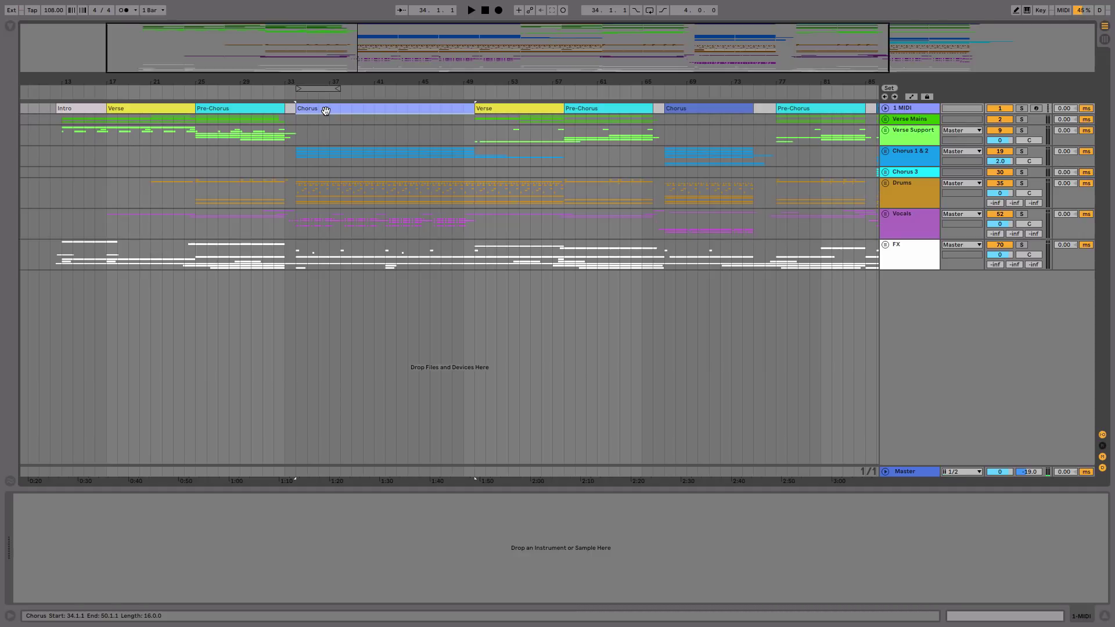
{"action": "left_click", "coordinate": [186, 134]}
{"action": "key", "text": "space"}
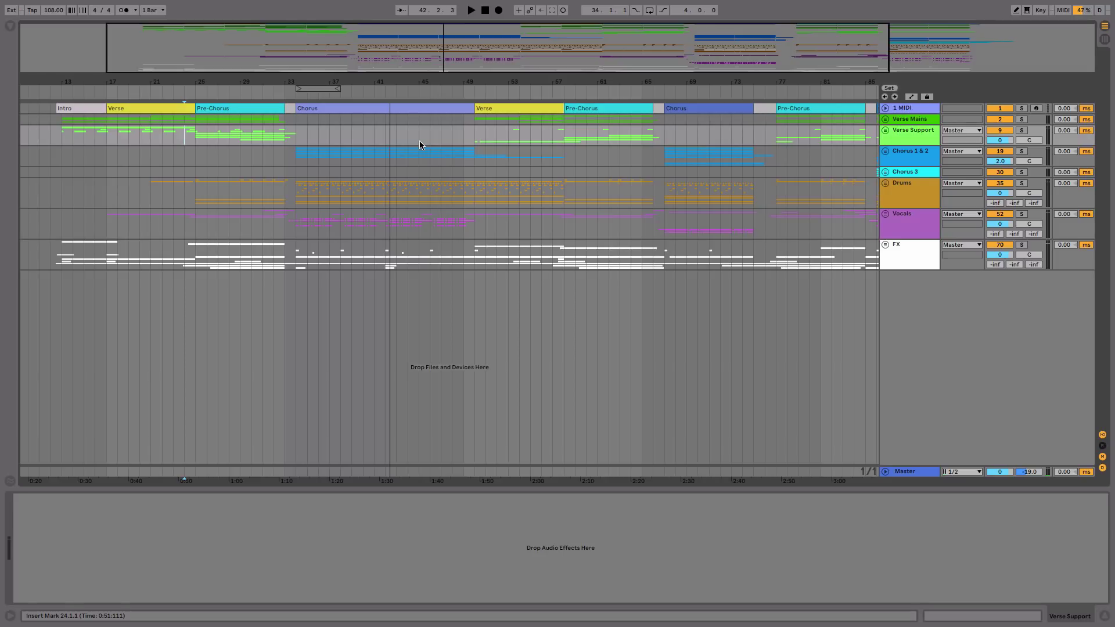
Unfold the Verse Mains group and look over the Chords 1 clips in the first and last pre-choruses
{"action": "left_click", "coordinate": [886, 120]}
{"action": "left_click", "coordinate": [221, 200]}
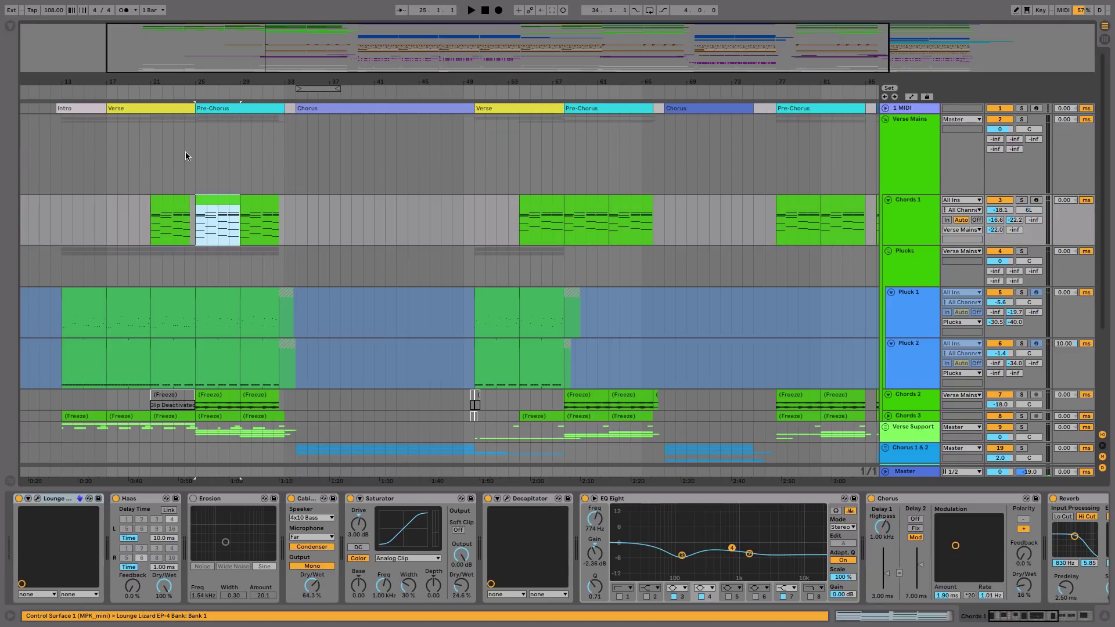
{"action": "left_click", "coordinate": [153, 116]}
{"action": "left_click", "coordinate": [270, 115]}
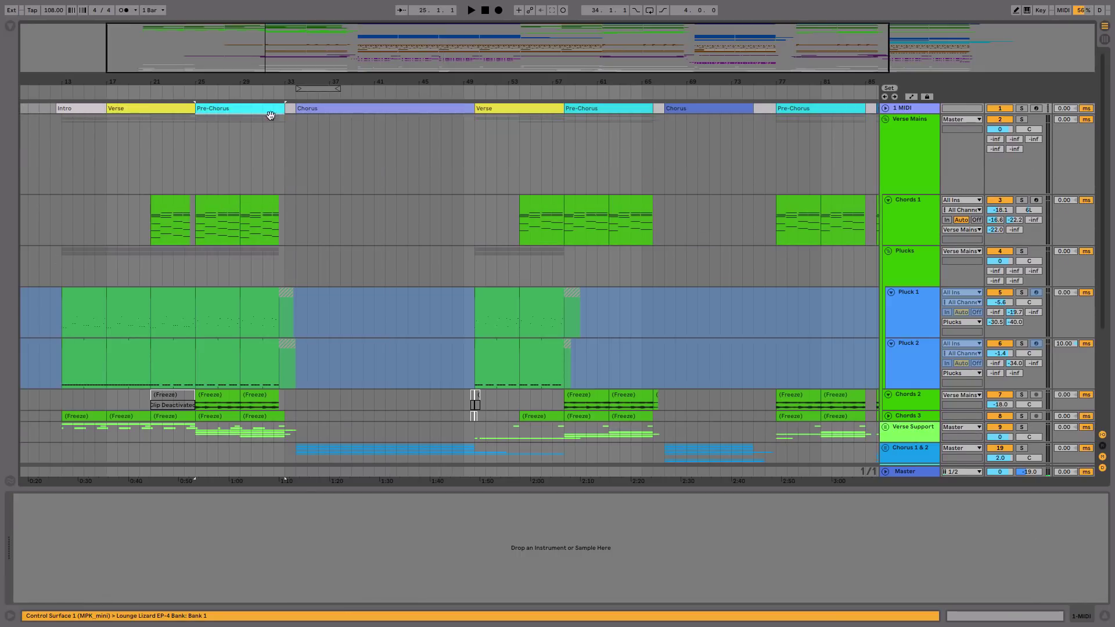
{"action": "double_click", "coordinate": [450, 82]}
{"action": "left_click", "coordinate": [693, 198]}
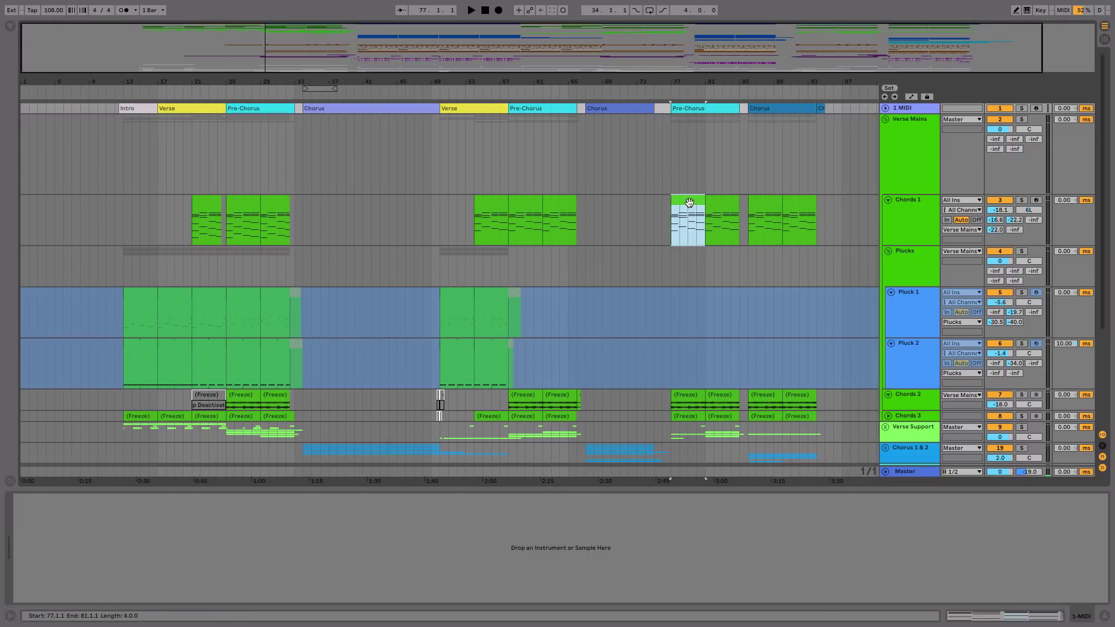
{"action": "left_click", "coordinate": [721, 209]}
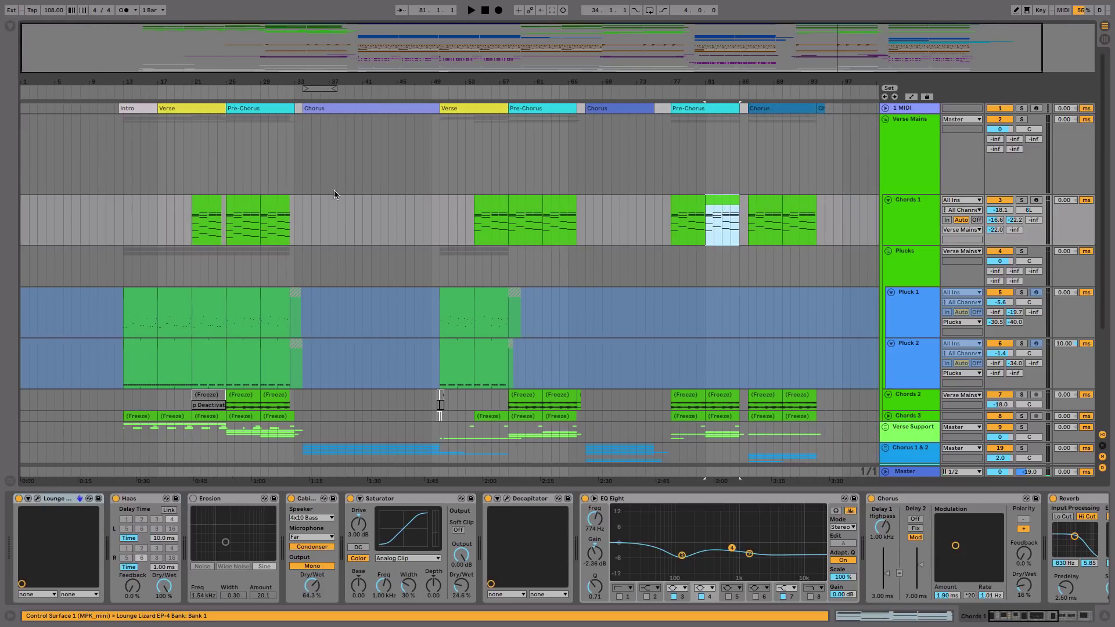
Open the Chords 1 clip at bar 25 in the piano roll and enlarge the note editor
{"action": "left_click", "coordinate": [252, 206]}
{"action": "double_click", "coordinate": [250, 207]}
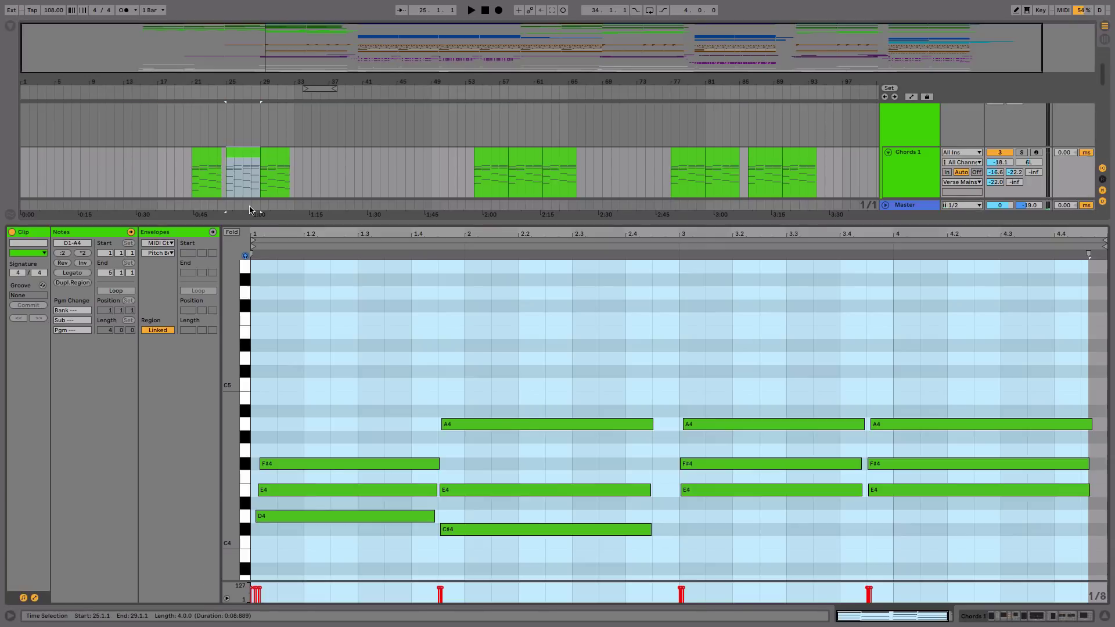
{"action": "scroll", "coordinate": [310, 398], "scroll_direction": "down", "scroll_amount": 3}
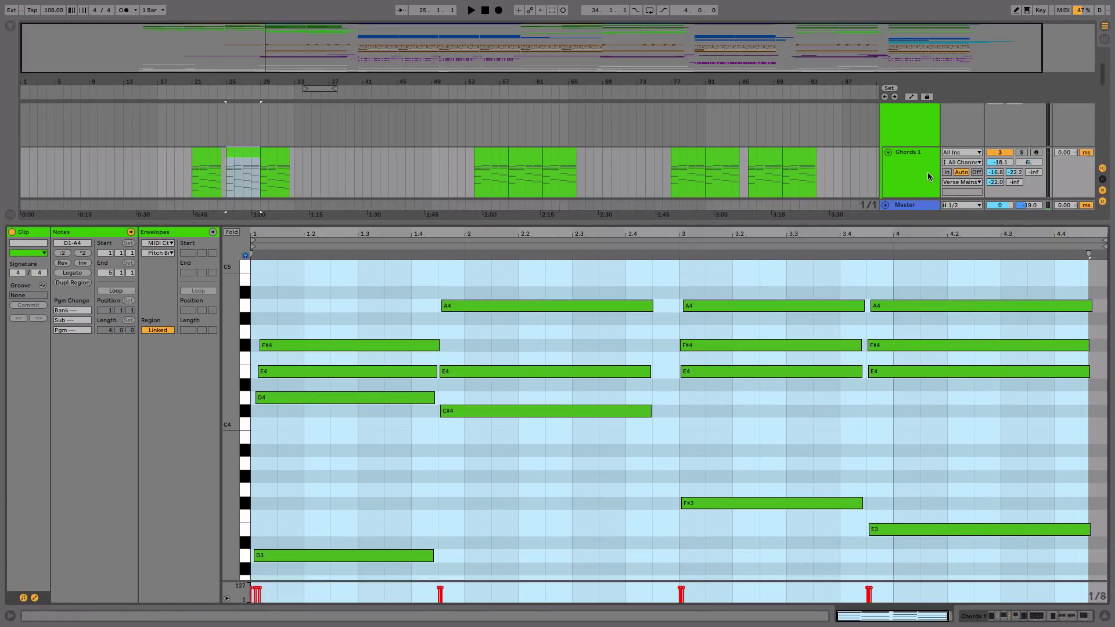
{"action": "scroll", "coordinate": [1018, 157], "scroll_direction": "up", "scroll_amount": 1}
{"action": "left_click", "coordinate": [1018, 157]}
{"action": "scroll", "coordinate": [1020, 141], "scroll_direction": "up", "scroll_amount": 2}
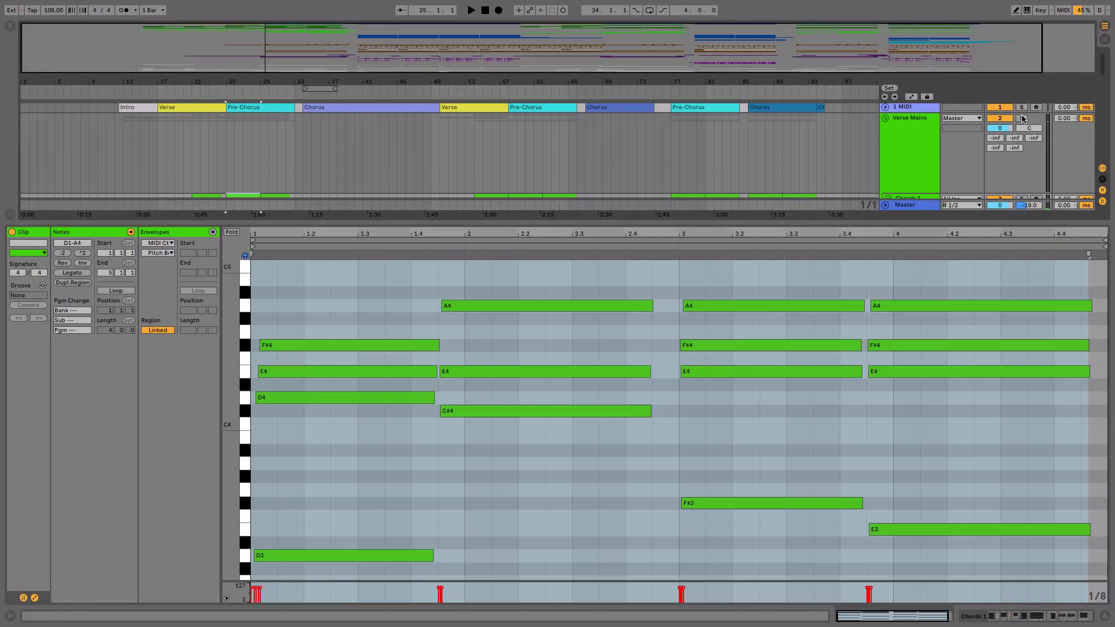
{"action": "scroll", "coordinate": [650, 125], "scroll_direction": "down", "scroll_amount": 3}
{"action": "left_click", "coordinate": [390, 303]}
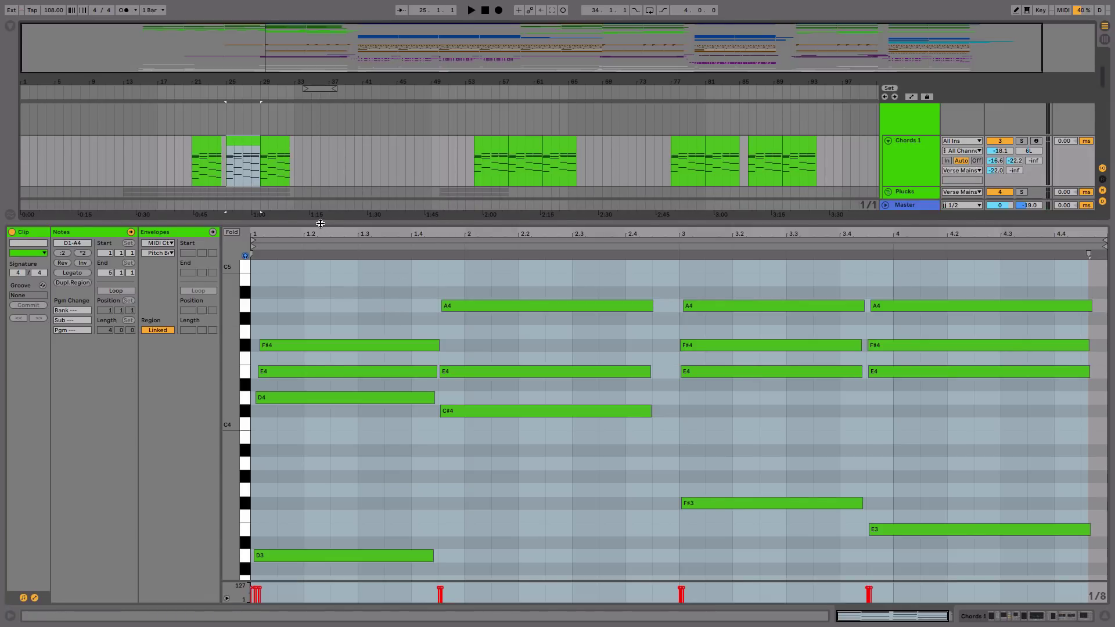
{"action": "left_click_drag", "start_coordinate": [320, 224], "coordinate": [320, 127]}
Select the notes of the D, A, F#m7 and E chords in turn to examine the progression
{"action": "left_click_drag", "start_coordinate": [325, 385], "coordinate": [318, 214]}
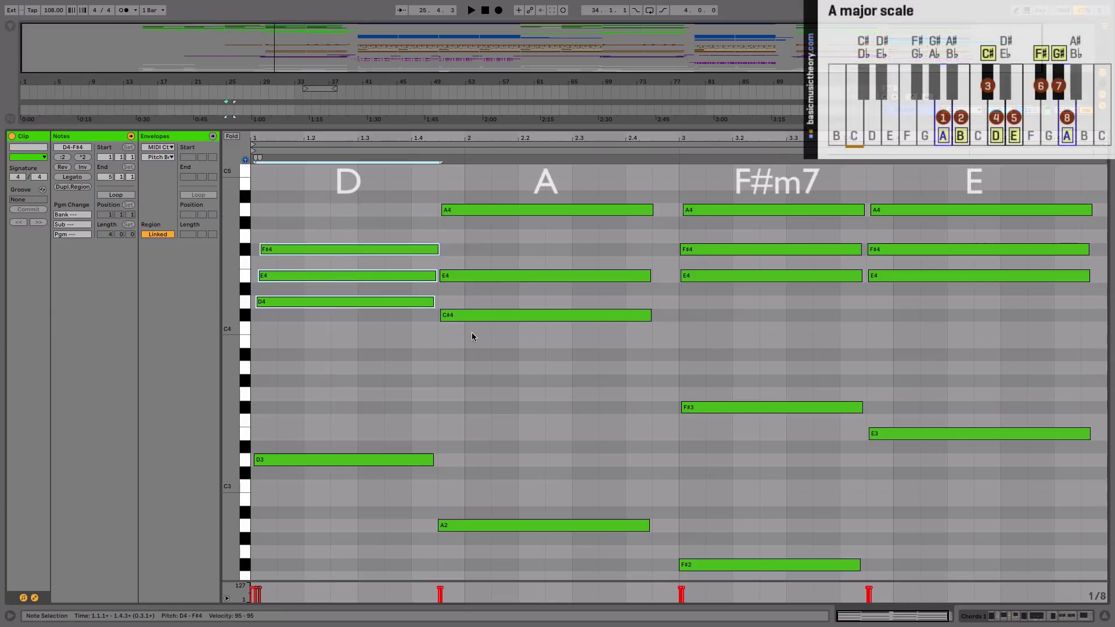
{"action": "left_click_drag", "start_coordinate": [471, 336], "coordinate": [490, 173]}
{"action": "left_click_drag", "start_coordinate": [748, 467], "coordinate": [730, 202]}
{"action": "left_click", "coordinate": [731, 209]}
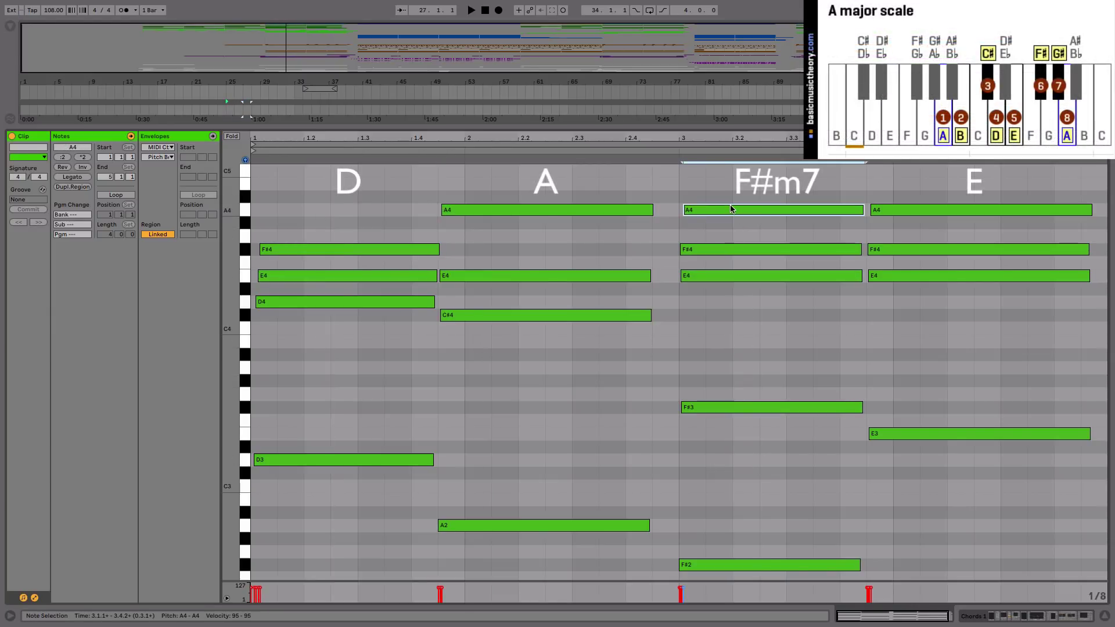
{"action": "left_click_drag", "start_coordinate": [931, 495], "coordinate": [909, 188]}
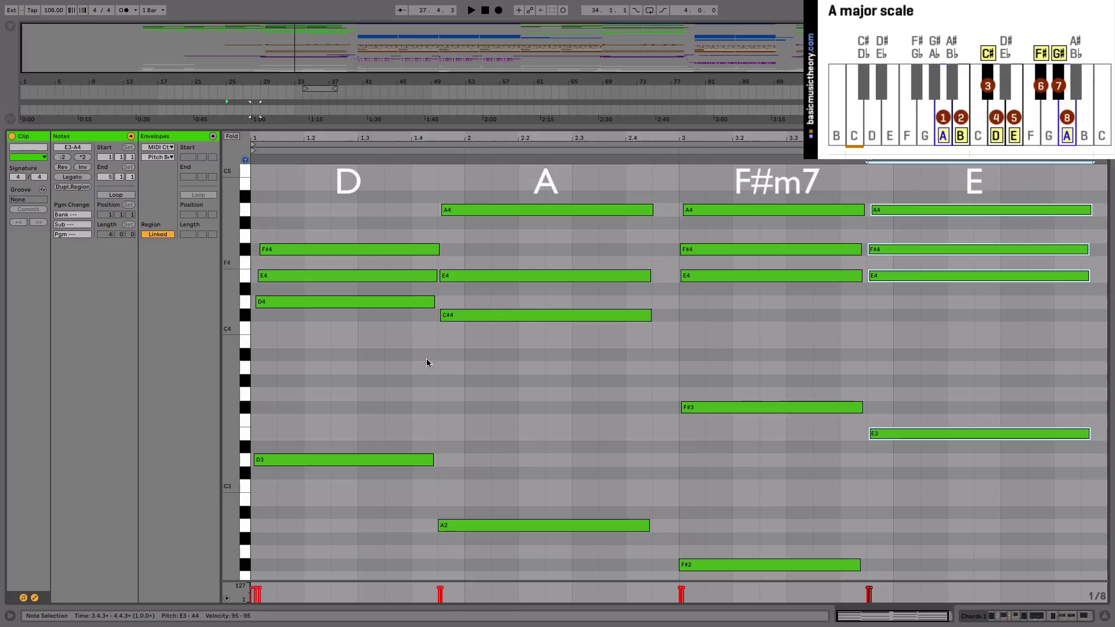
Play the Chords 1 clip from its start through all four chords, and stop playback
{"action": "left_click", "coordinate": [260, 222]}
{"action": "key", "text": "space"}
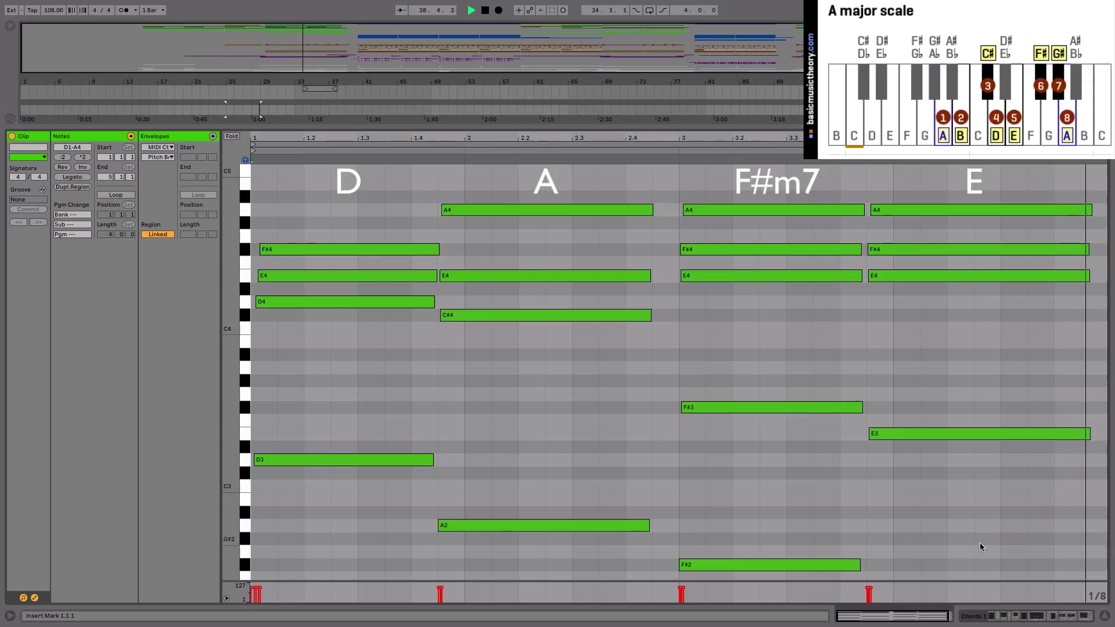
{"action": "key", "text": "space"}
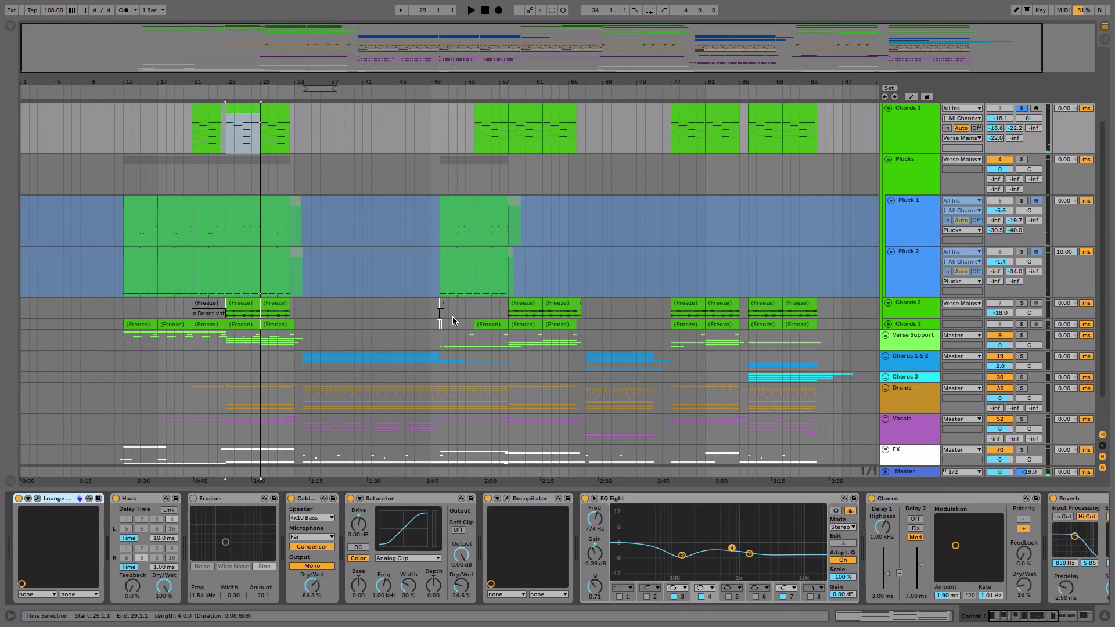
Audition the pre-chorus with Chords 2, Chords 3, Plucks and the whole Verse Mains group soloed in turn
{"action": "scroll", "coordinate": [314, 185], "scroll_direction": "up", "scroll_amount": 2}
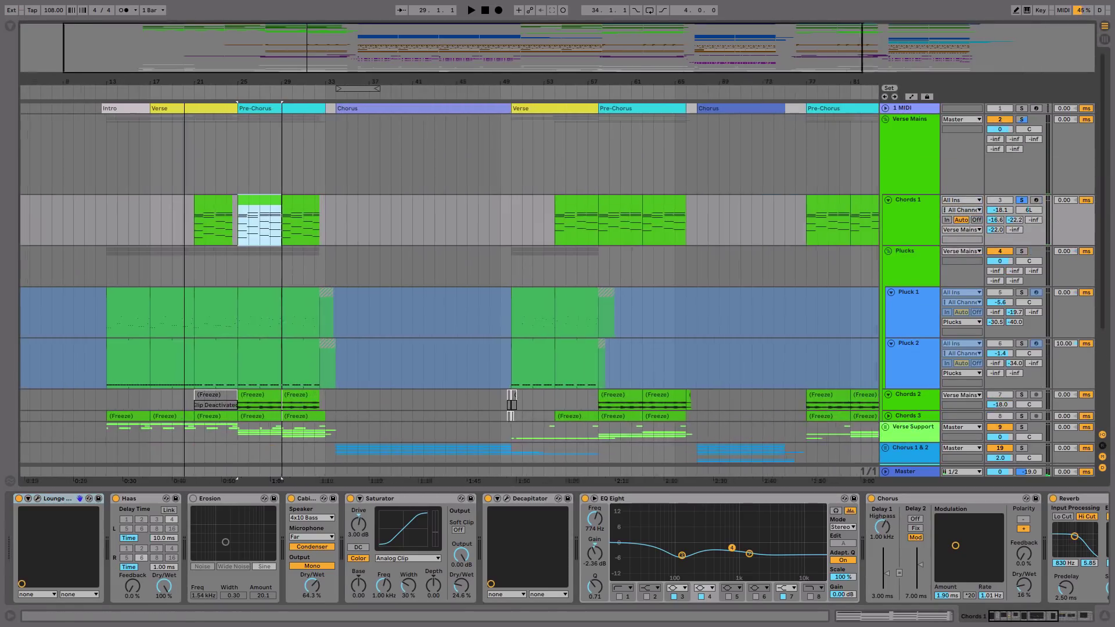
{"action": "scroll", "coordinate": [374, 200], "scroll_direction": "down", "scroll_amount": 5}
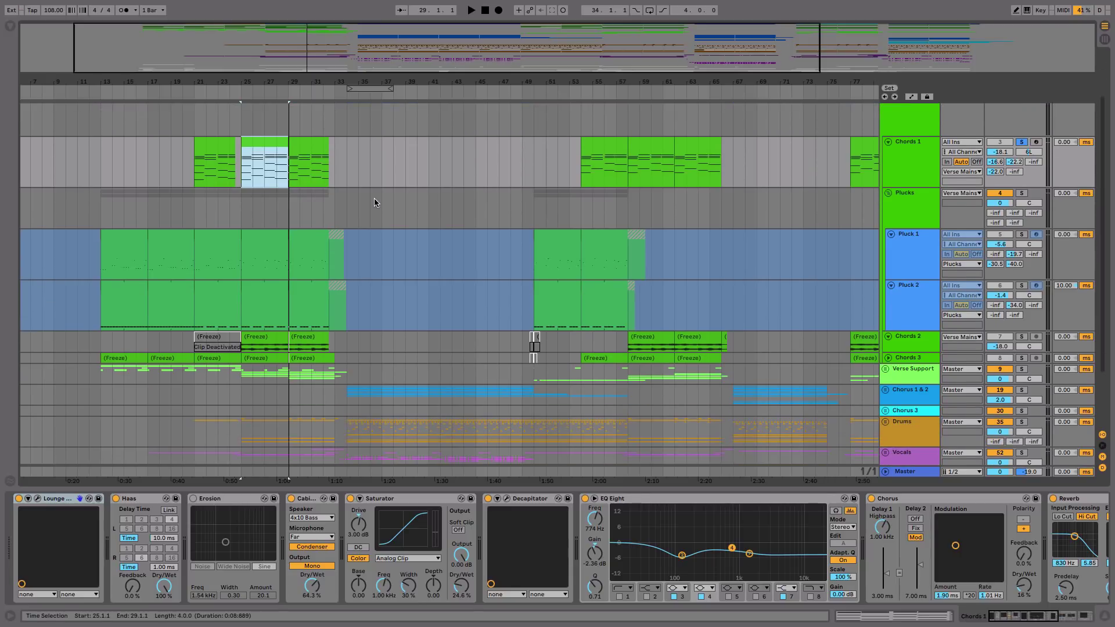
{"action": "left_click", "coordinate": [1021, 337]}
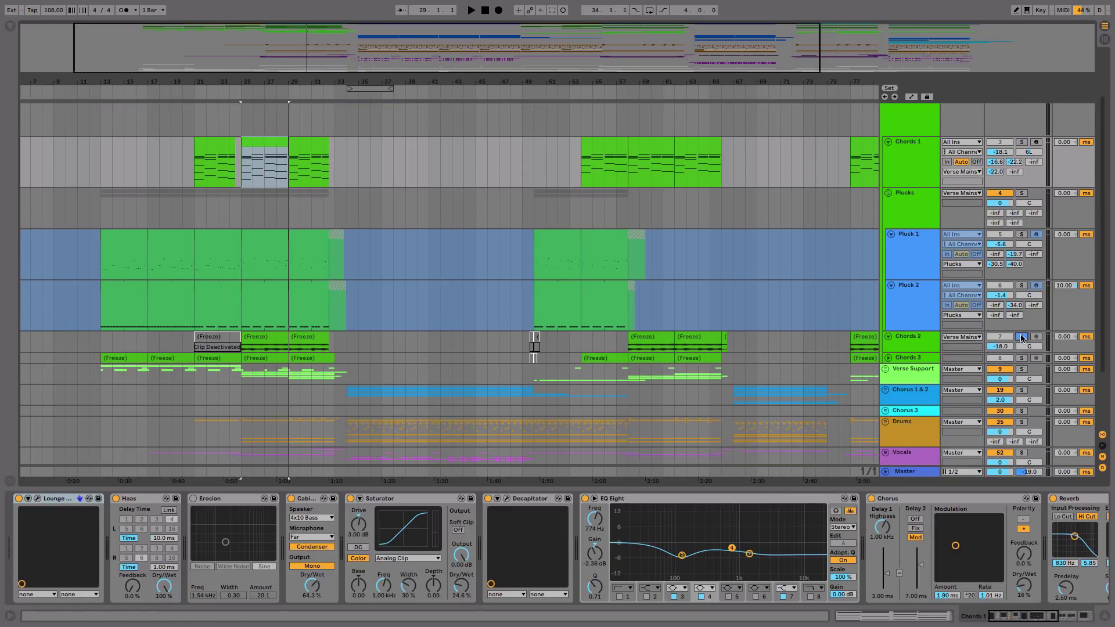
{"action": "key", "text": "space"}
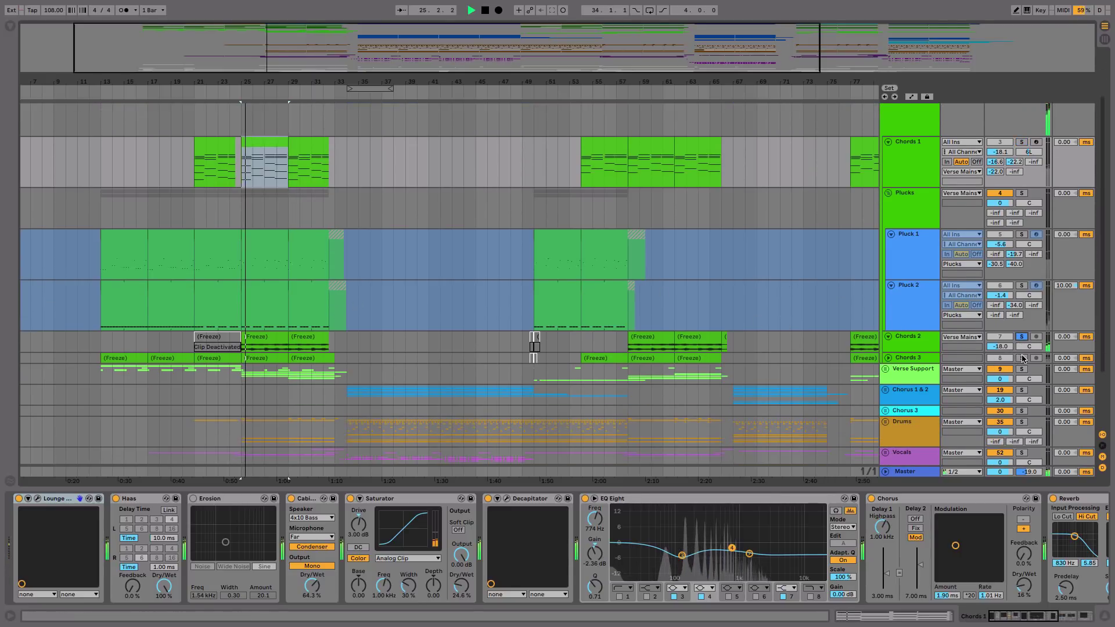
{"action": "left_click", "coordinate": [1022, 357]}
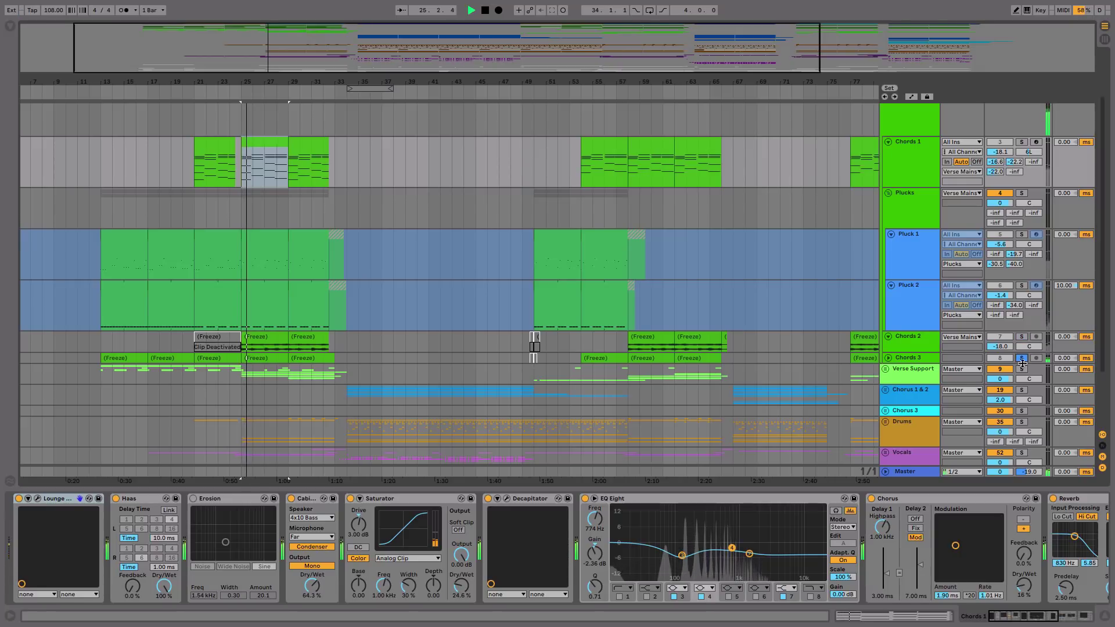
{"action": "scroll", "coordinate": [1017, 164], "scroll_direction": "up", "scroll_amount": 2}
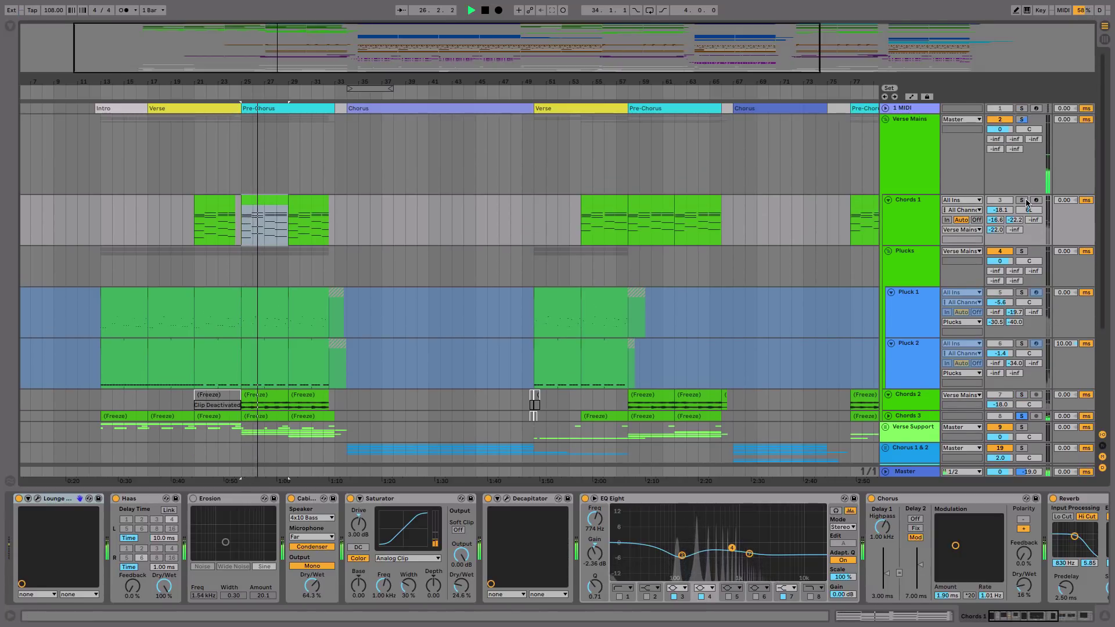
{"action": "left_click", "coordinate": [1022, 252]}
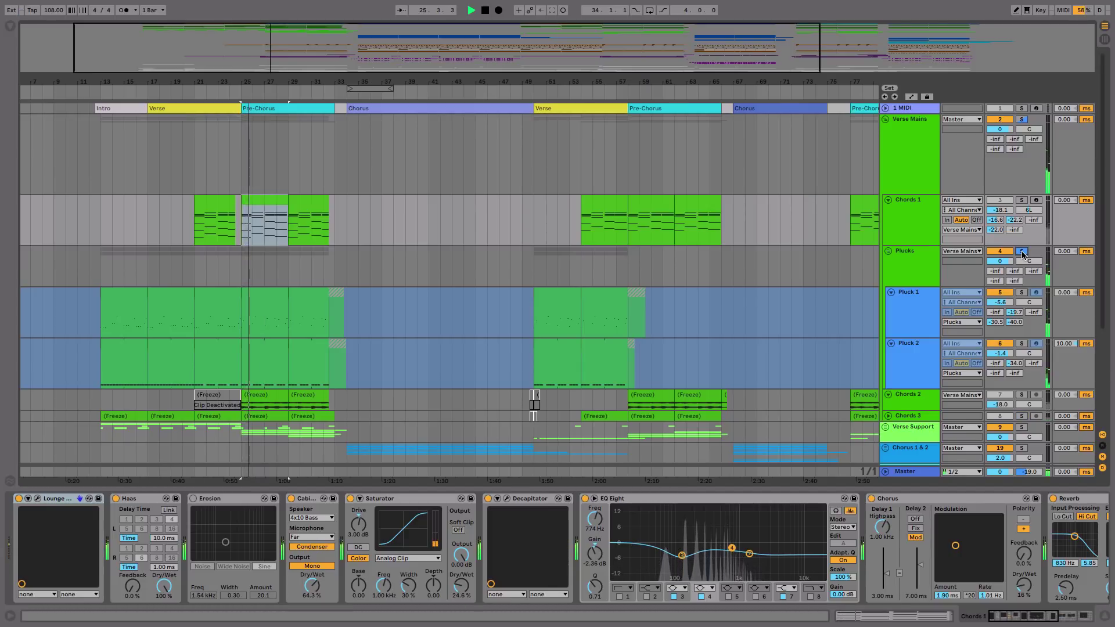
{"action": "left_click", "coordinate": [1022, 120]}
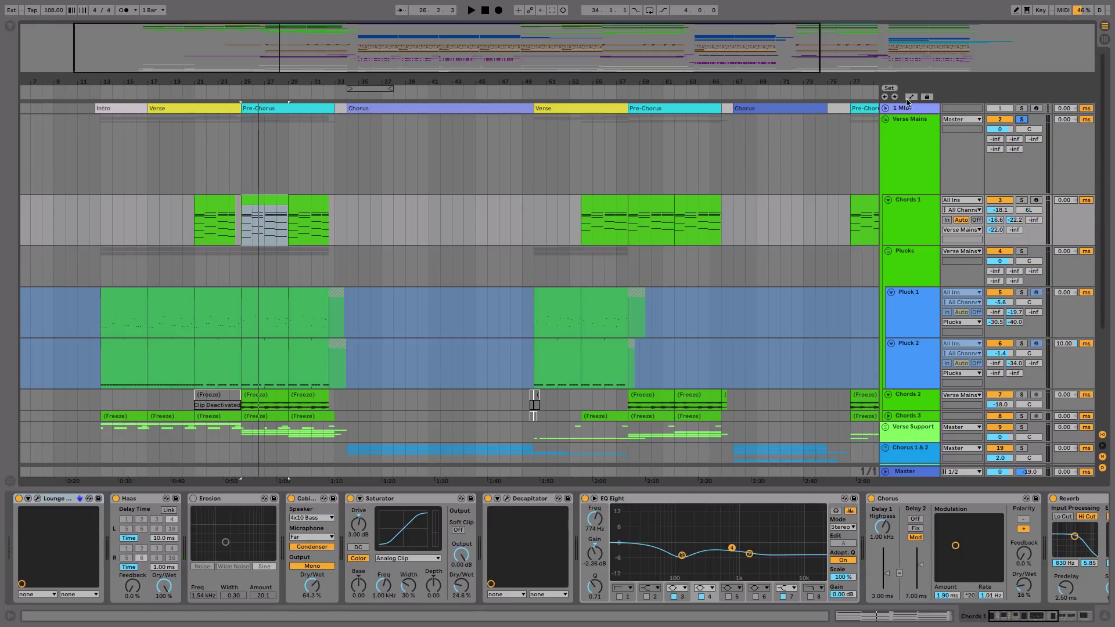
Place the insert marker at bar 34, where the first chorus starts, and unfold the Chorus 1 & 2 group
{"action": "left_click", "coordinate": [327, 155]}
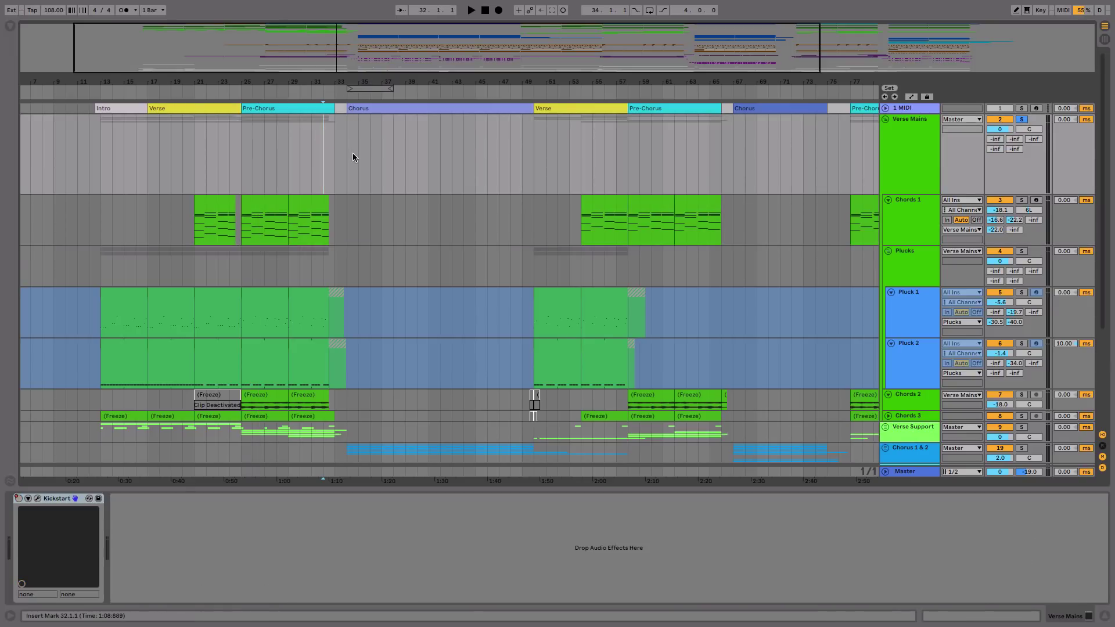
{"action": "left_click", "coordinate": [349, 154]}
{"action": "scroll", "coordinate": [350, 155], "scroll_direction": "down", "scroll_amount": 3}
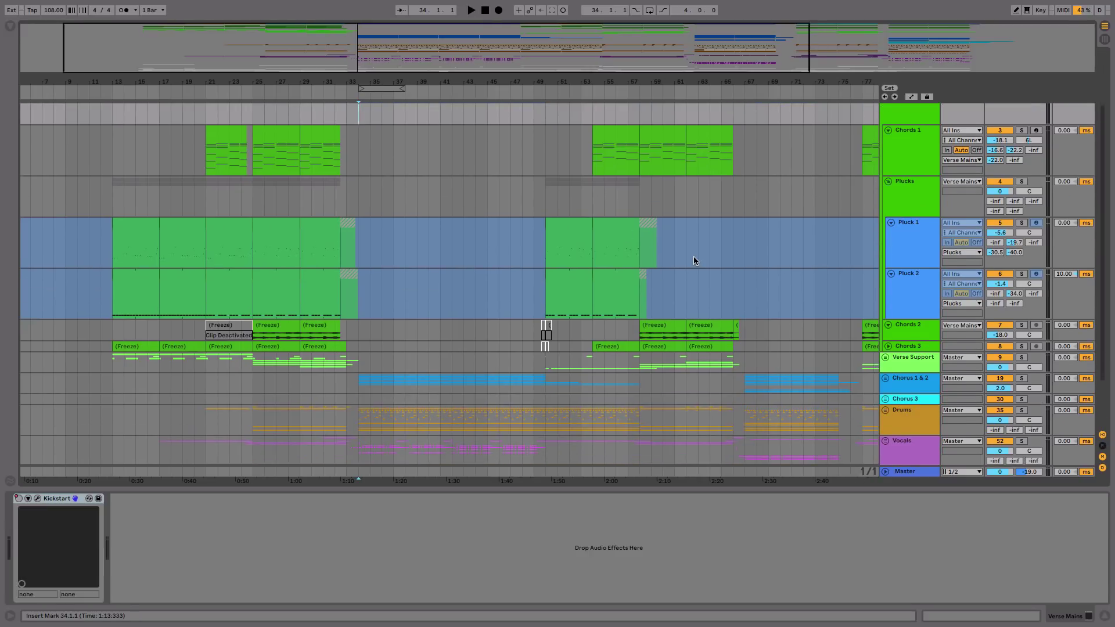
{"action": "left_click", "coordinate": [890, 379]}
{"action": "scroll", "coordinate": [599, 300], "scroll_direction": "down", "scroll_amount": 3}
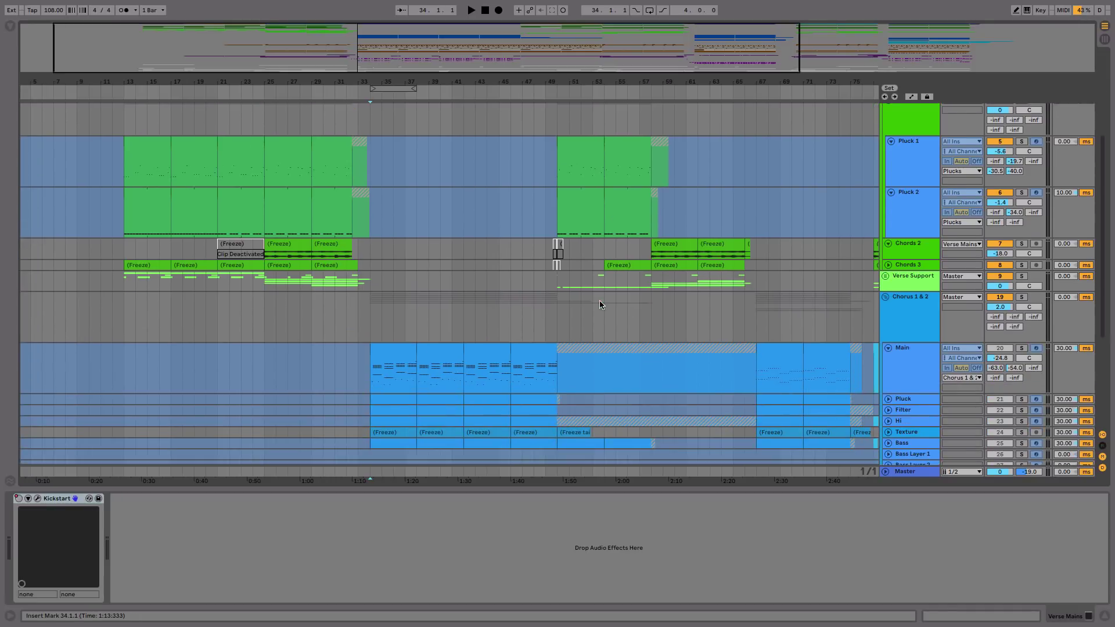
Solo the Chorus 1 & 2 group and play it from the chorus start at bar 34
{"action": "left_click", "coordinate": [378, 314]}
{"action": "scroll", "coordinate": [378, 311], "scroll_direction": "down", "scroll_amount": 1}
{"action": "left_click", "coordinate": [377, 311]}
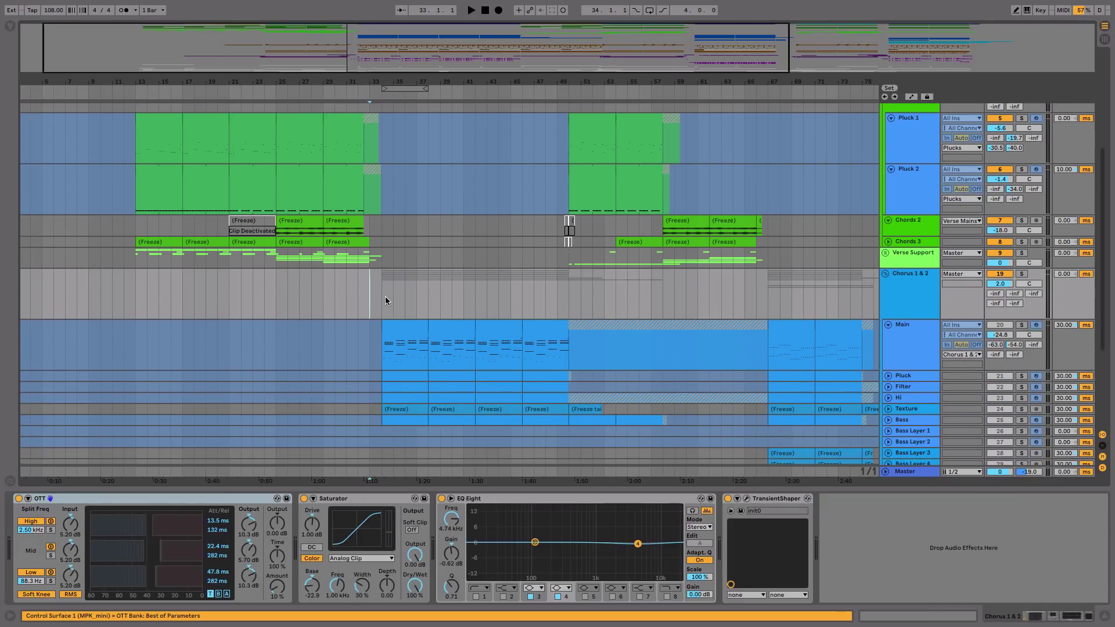
{"action": "left_click", "coordinate": [1021, 273]}
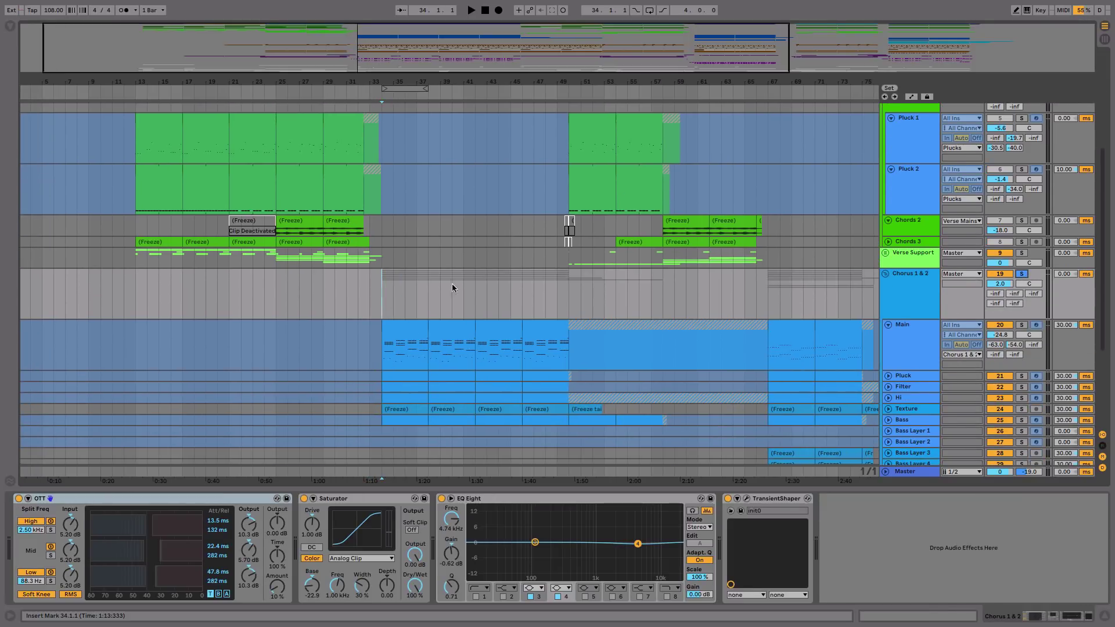
{"action": "scroll", "coordinate": [385, 298], "scroll_direction": "down", "scroll_amount": 3}
{"action": "key", "text": "space"}
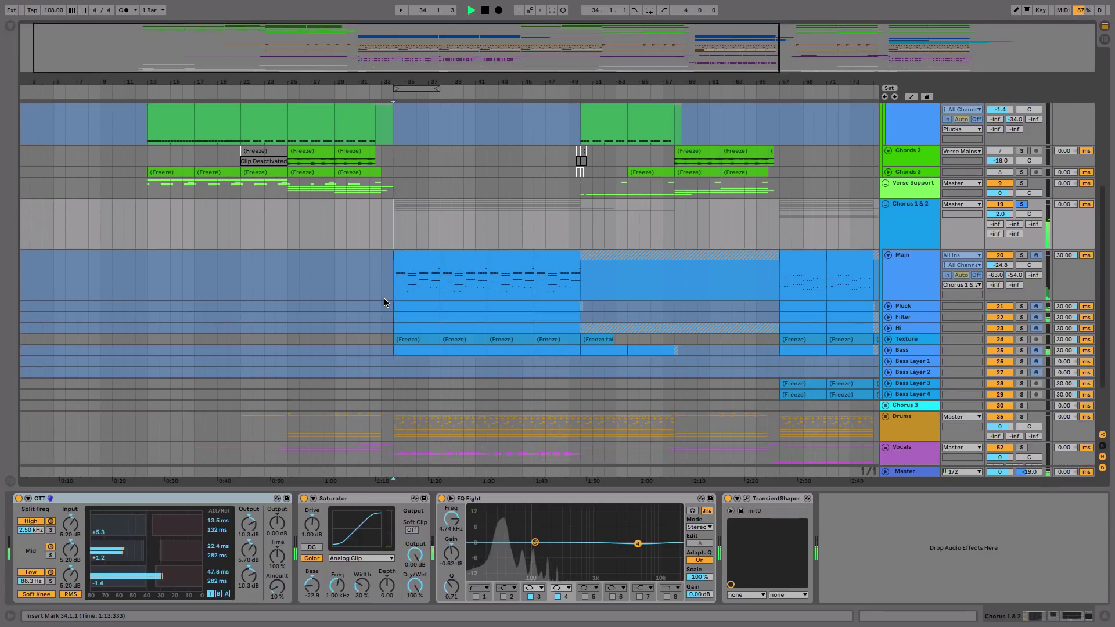
Unfreeze the Main track in the Chorus 1 & 2 group
{"action": "left_click", "coordinate": [905, 264]}
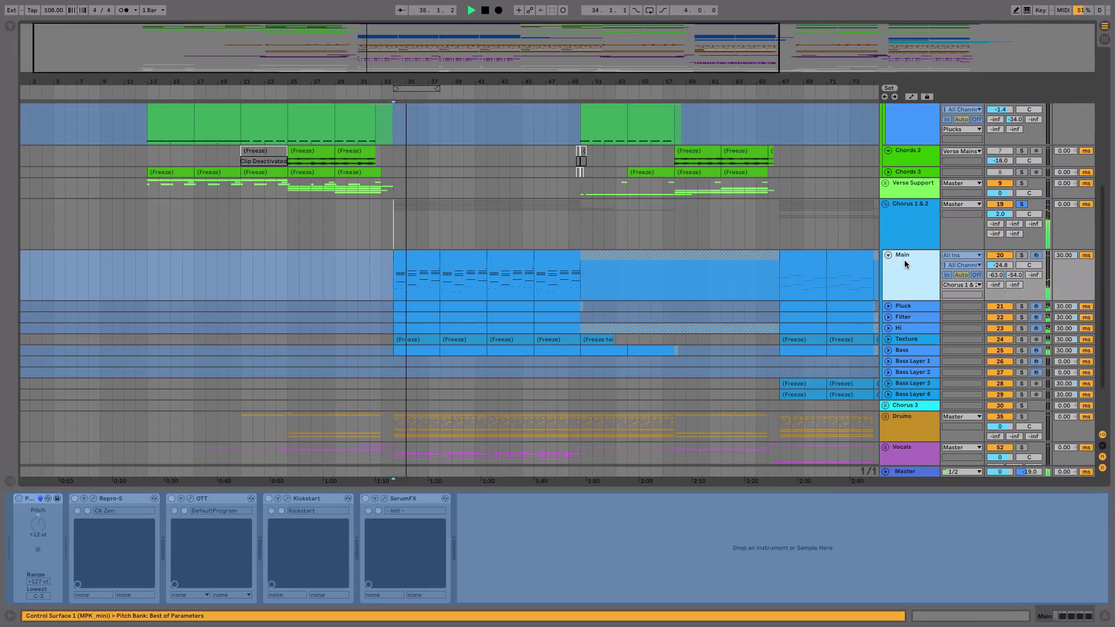
{"action": "right_click", "coordinate": [904, 265]}
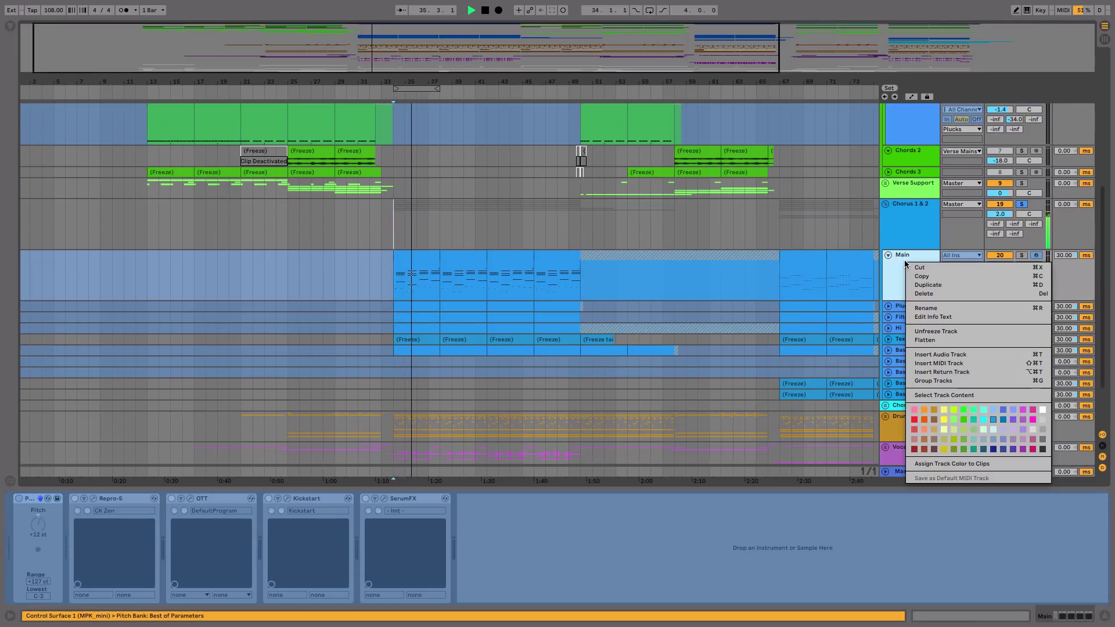
{"action": "left_click", "coordinate": [929, 332]}
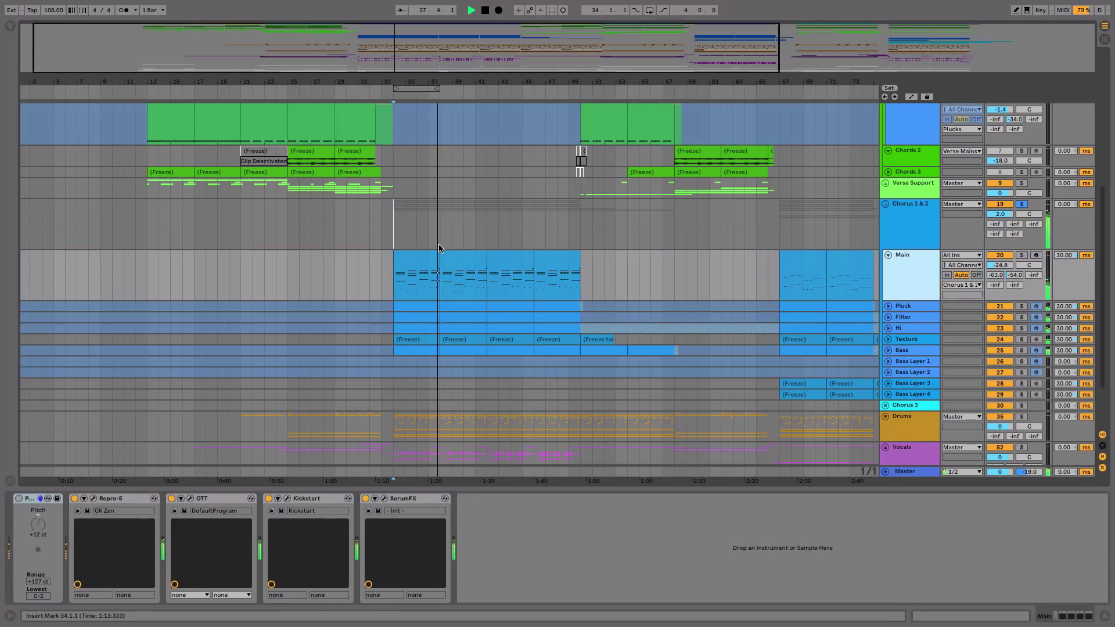
Stop playback, solo the Main track and open its chorus clip from bar 34 in the note editor
{"action": "key", "text": "space"}
{"action": "left_click", "coordinate": [422, 260]}
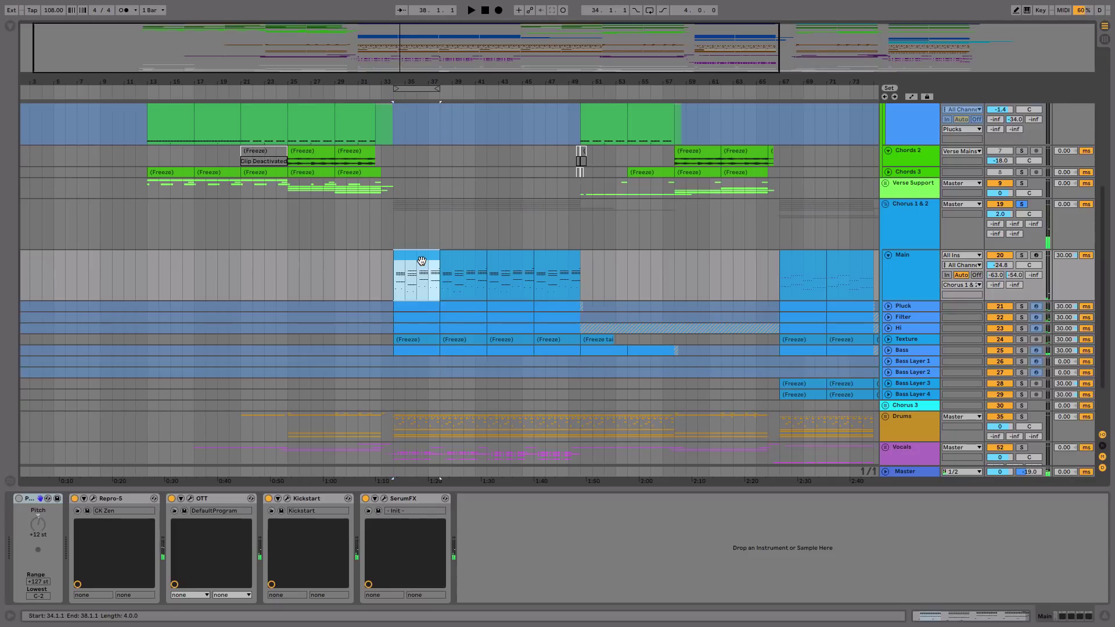
{"action": "left_click", "coordinate": [1021, 254]}
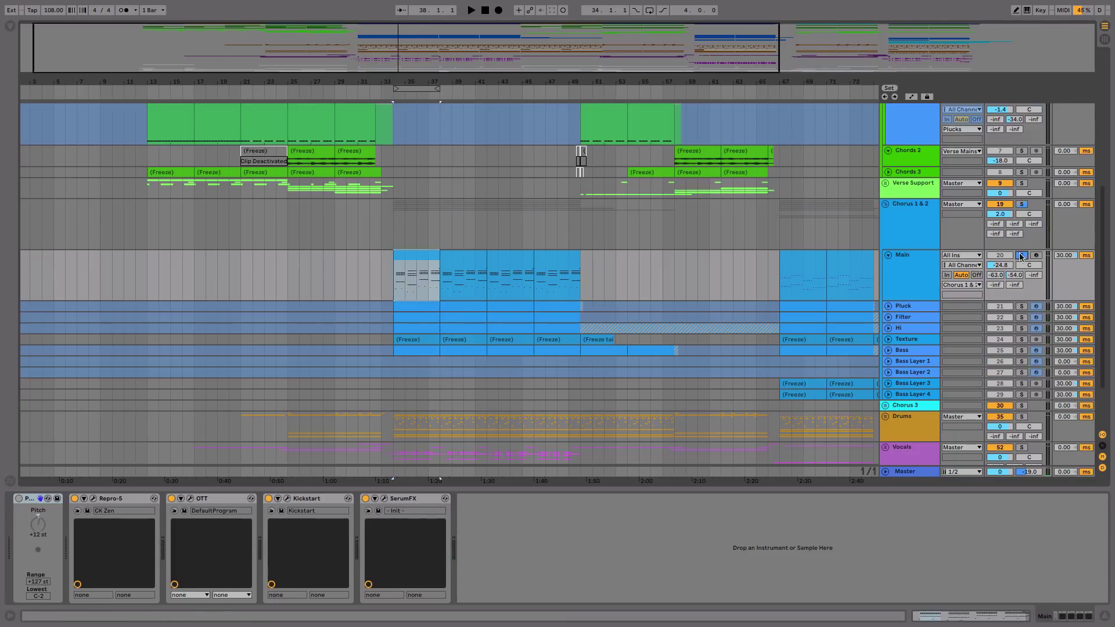
{"action": "double_click", "coordinate": [469, 271]}
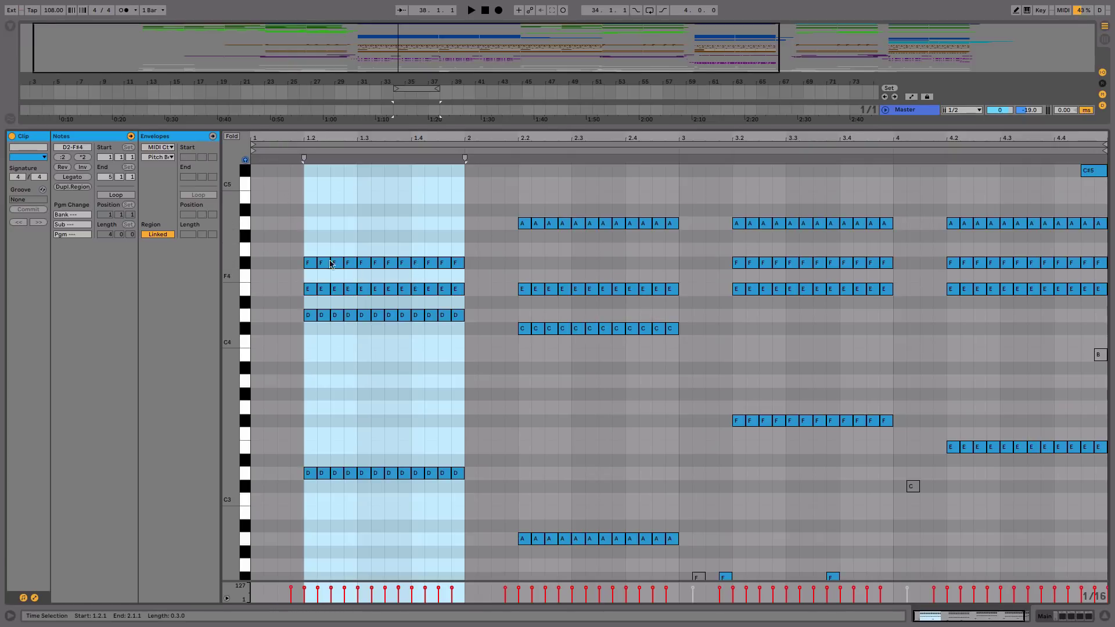
Play the Main chorus clip from its start with both the chord and bass notes in view
{"action": "left_click", "coordinate": [292, 243]}
{"action": "scroll", "coordinate": [337, 245], "scroll_direction": "down", "scroll_amount": 3, "text": "alt"}
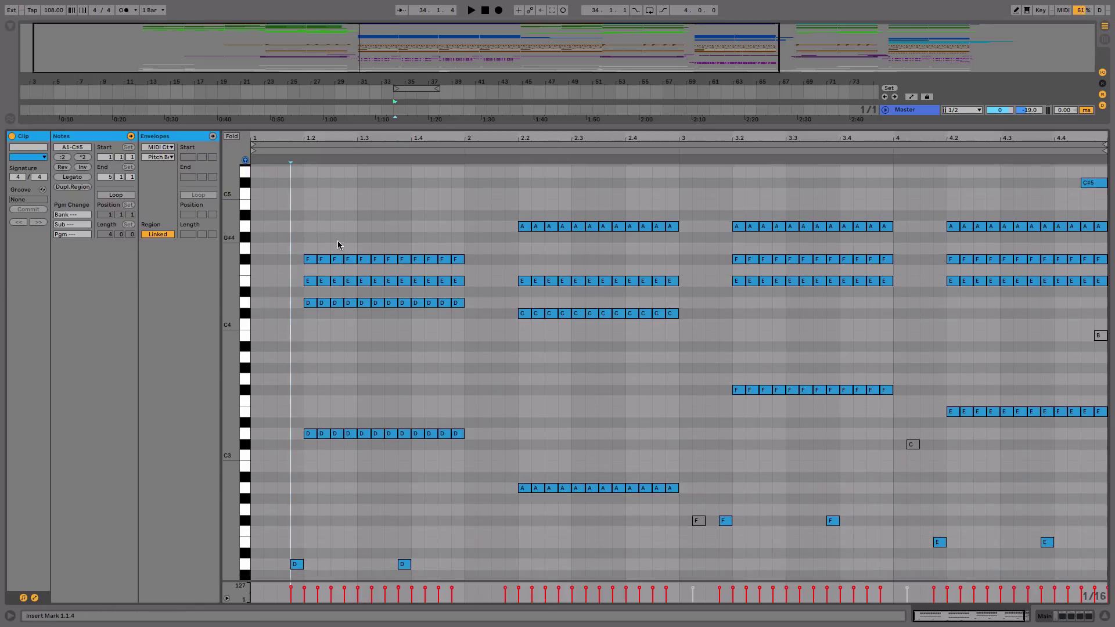
{"action": "key", "text": "space"}
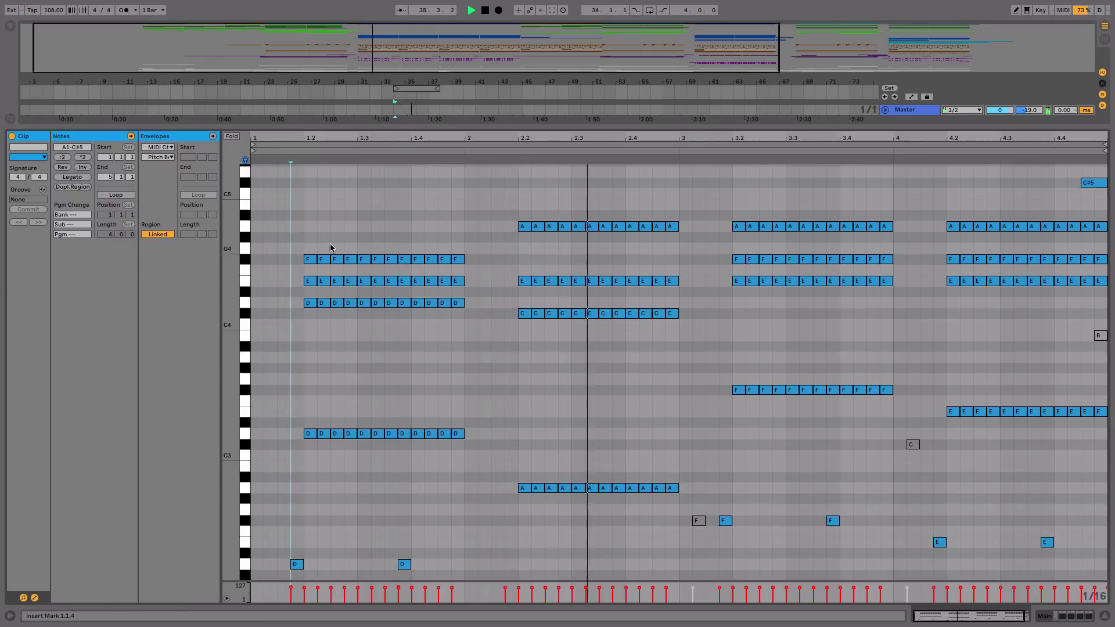
{"action": "mouse_move", "coordinate": [245, 256]}
{"action": "left_mouse_down"}
{"action": "mouse_move", "coordinate": [231, 256]}
{"action": "mouse_move", "coordinate": [256, 255]}
{"action": "left_mouse_up"}
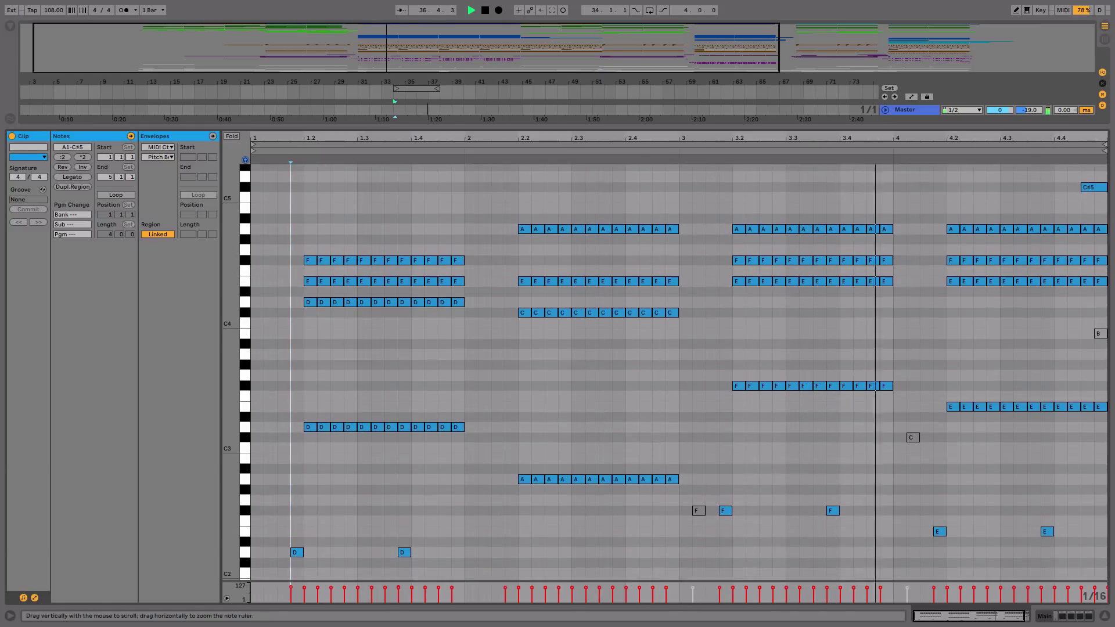
{"action": "left_click", "coordinate": [256, 279]}
{"action": "key", "text": "space"}
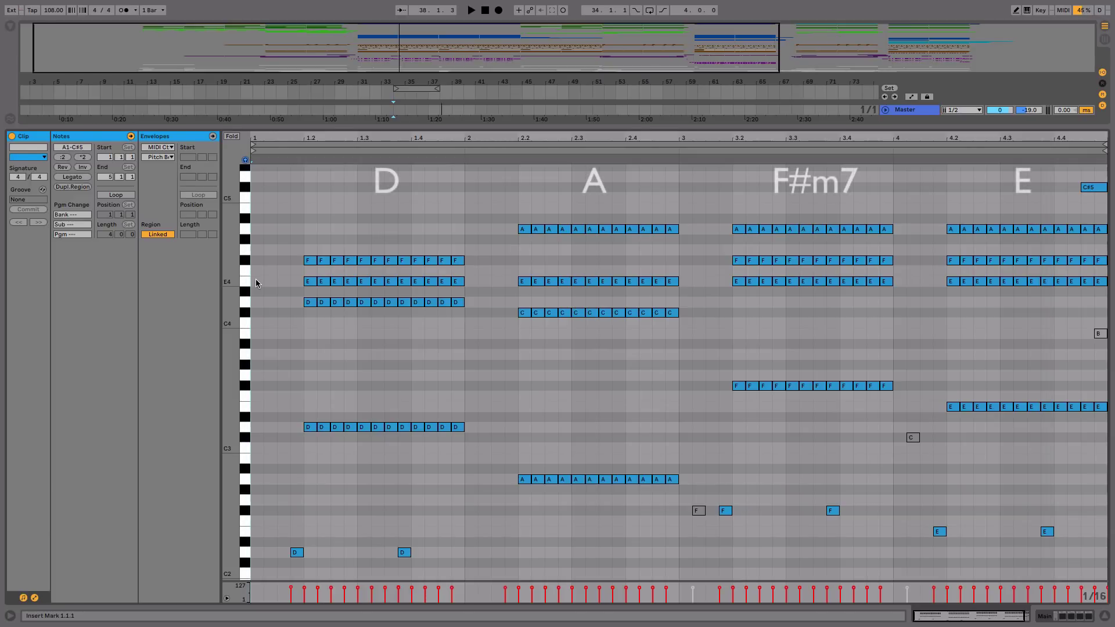
Select the first stacked notes of the D, A, F#m7 and E chords in turn in the Main clip
{"action": "left_click_drag", "start_coordinate": [306, 244], "coordinate": [306, 331]}
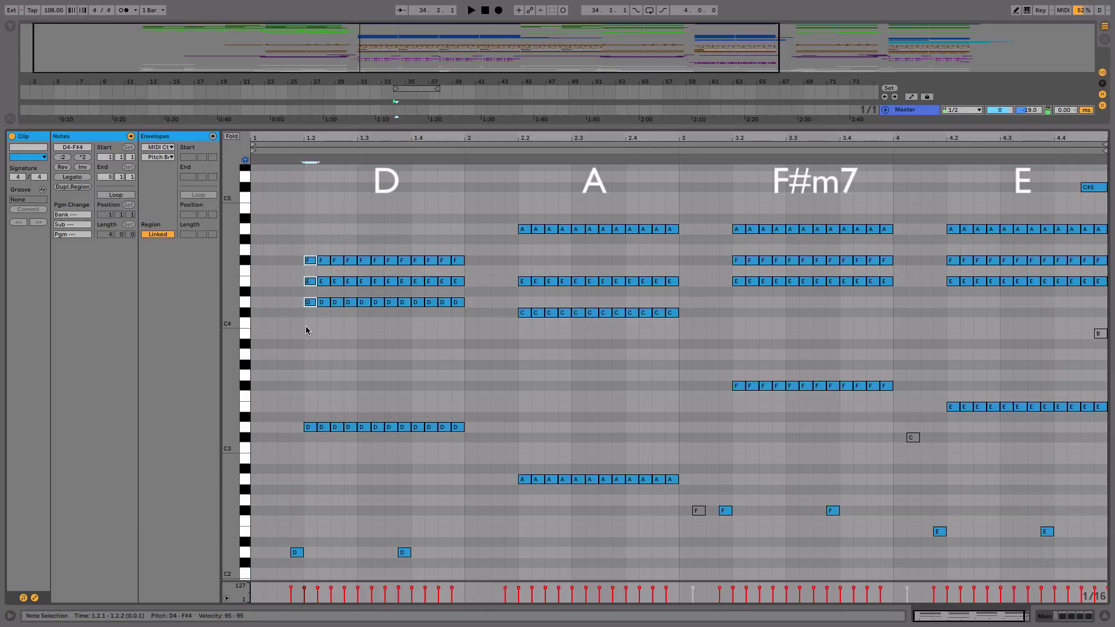
{"action": "left_click_drag", "start_coordinate": [532, 334], "coordinate": [522, 215]}
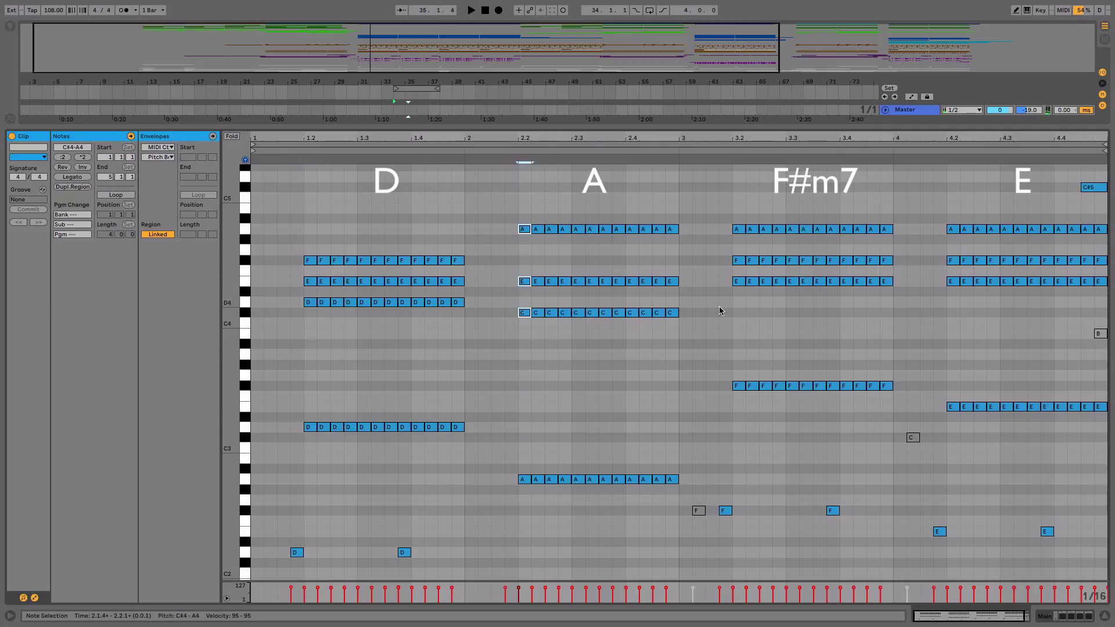
{"action": "left_click_drag", "start_coordinate": [737, 429], "coordinate": [729, 177]}
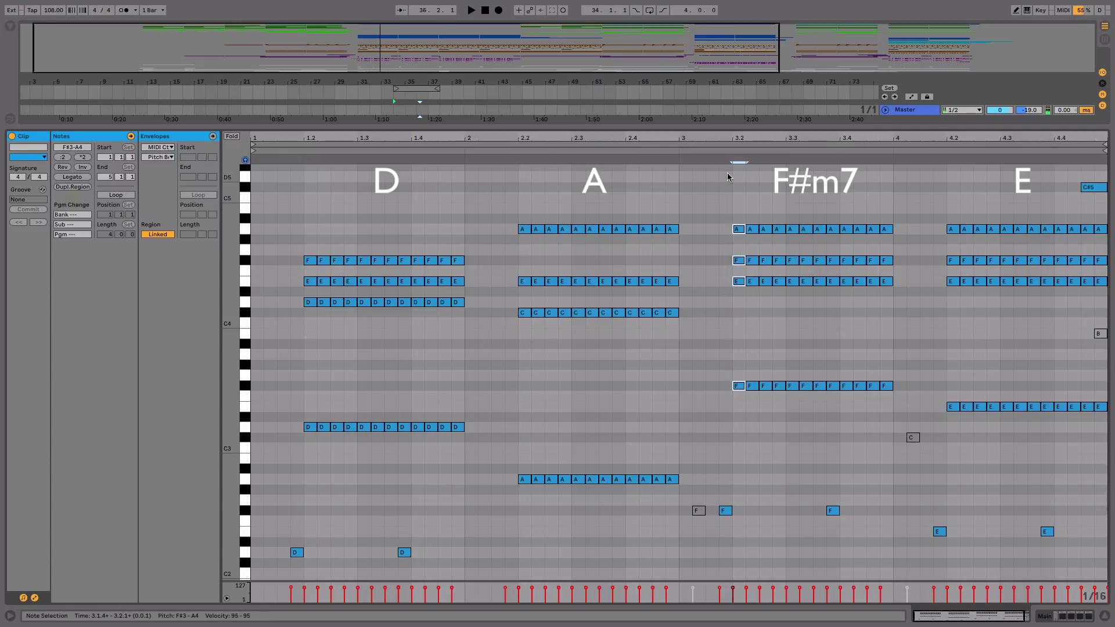
{"action": "left_click_drag", "start_coordinate": [947, 216], "coordinate": [955, 443]}
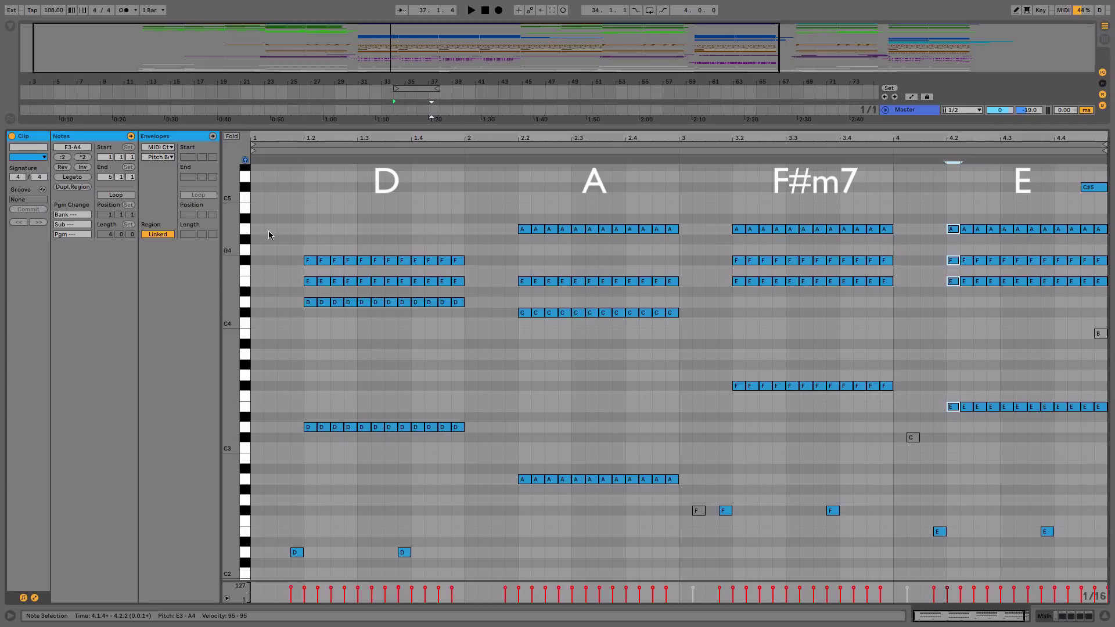
Highlight the first chord's full bar, its run of repeated notes and the opening beat before that run
{"action": "left_click_drag", "start_coordinate": [265, 217], "coordinate": [478, 229]}
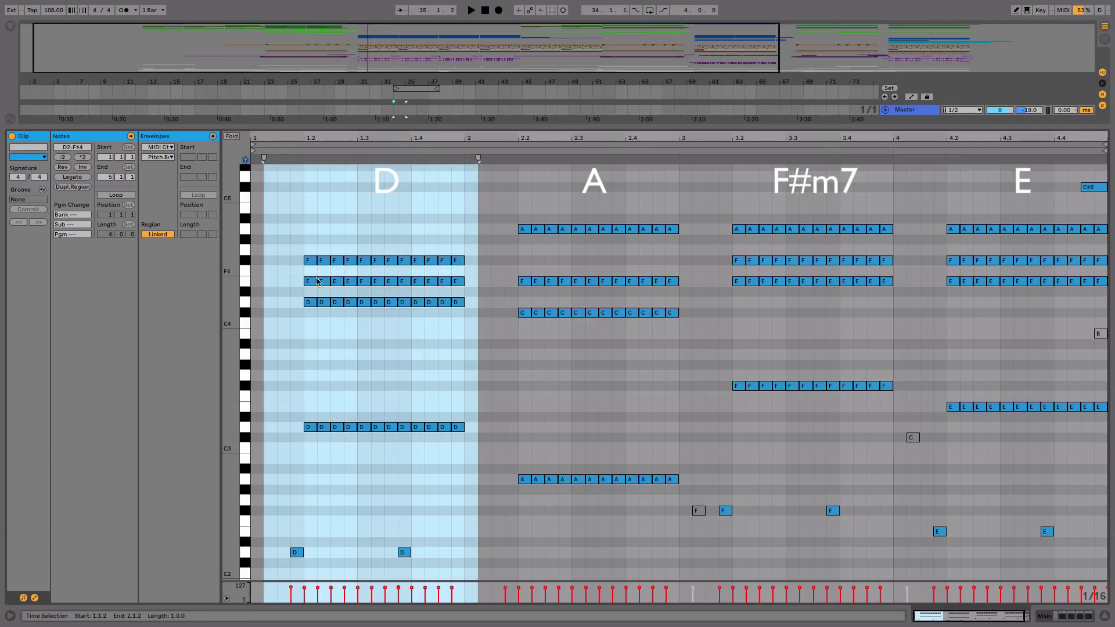
{"action": "mouse_move", "coordinate": [312, 233]}
{"action": "left_mouse_down"}
{"action": "mouse_move", "coordinate": [306, 240]}
{"action": "mouse_move", "coordinate": [425, 238]}
{"action": "left_mouse_up"}
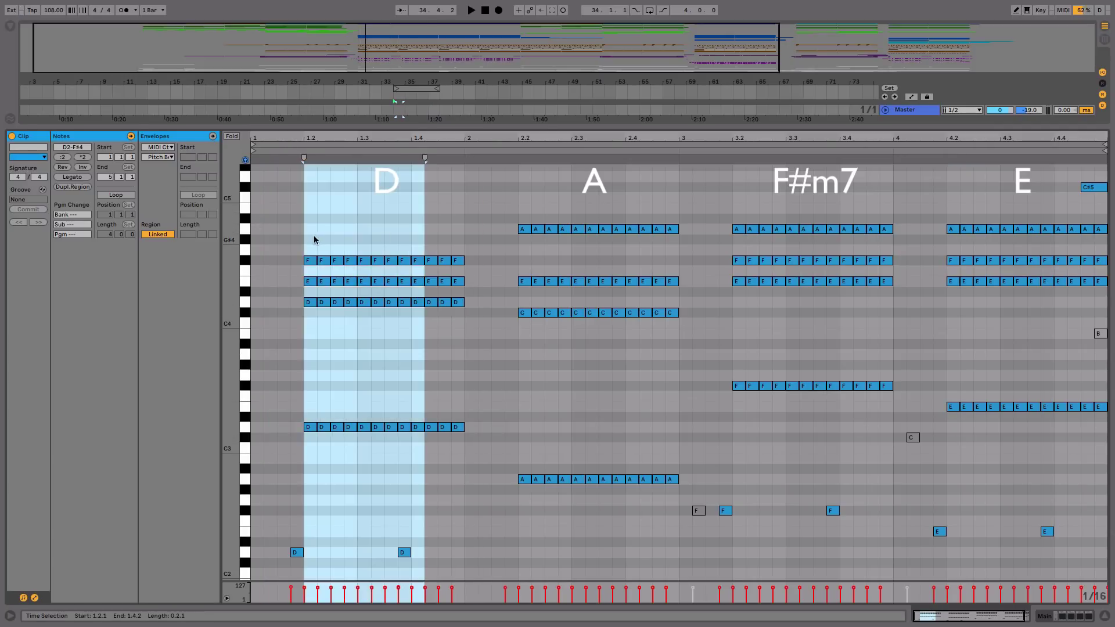
{"action": "left_click_drag", "start_coordinate": [314, 235], "coordinate": [253, 236]}
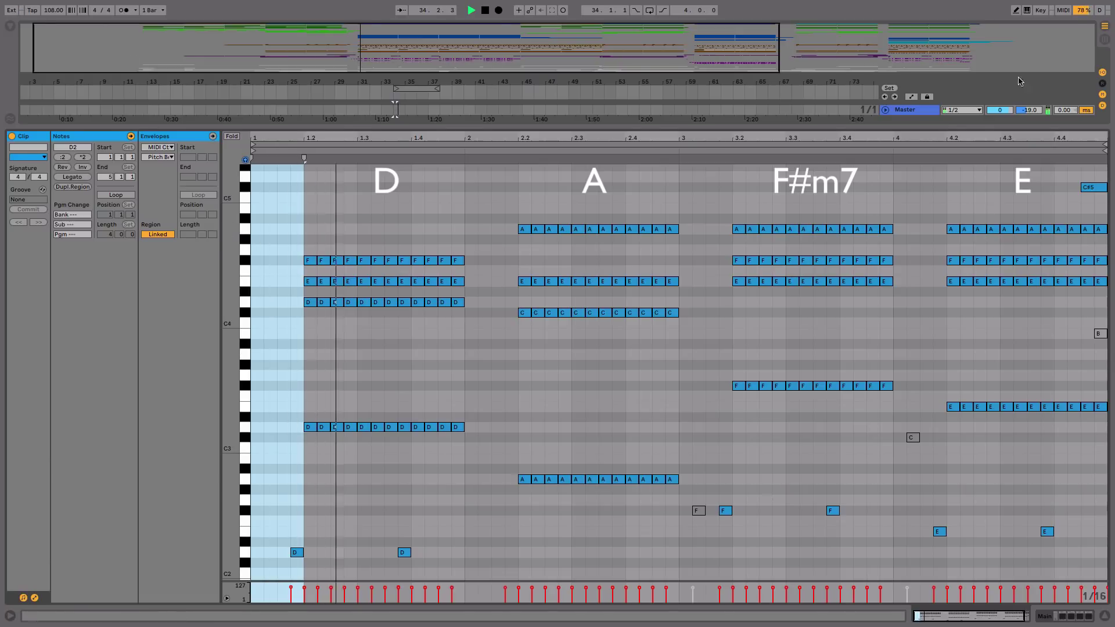
Turn on the metronome while the Main clip plays, and stop playback at the end of the clip
{"action": "left_click", "coordinate": [123, 22]}
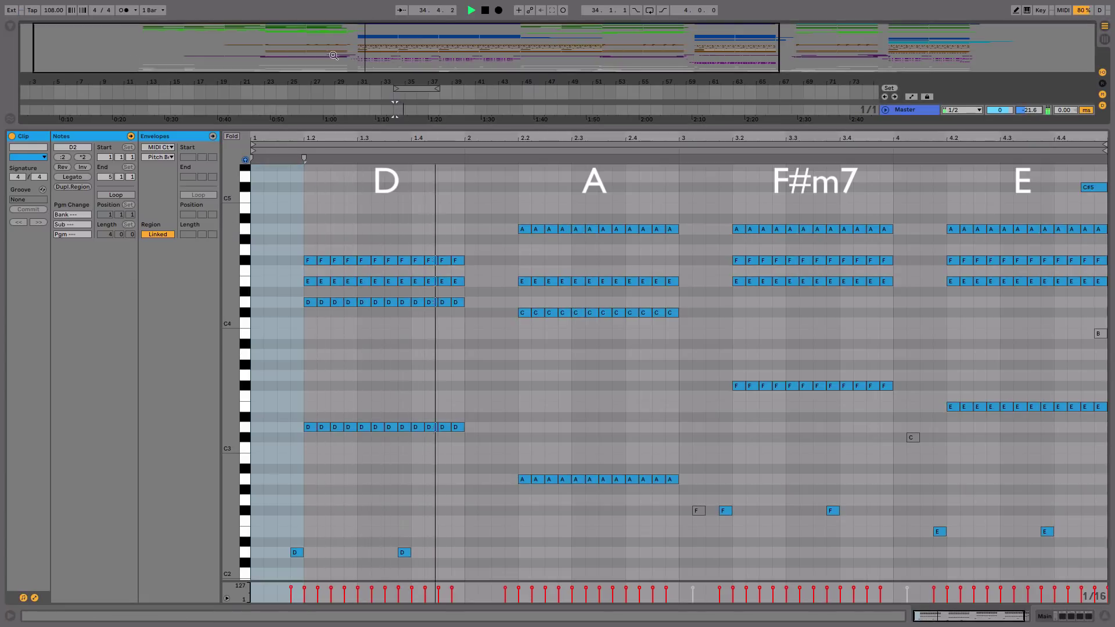
{"action": "left_click", "coordinate": [123, 9]}
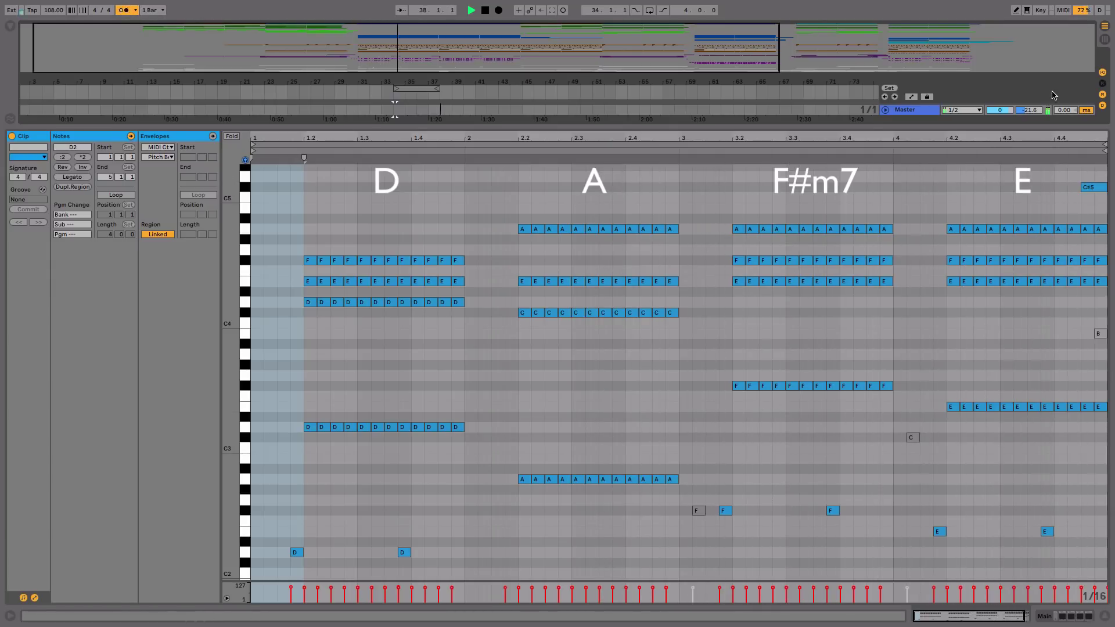
{"action": "key", "text": "space"}
Return to the arrangement, solo Chords 1 alongside Main and play from bar 29 in the pre-chorus
{"action": "left_click_drag", "start_coordinate": [566, 125], "coordinate": [567, 233]}
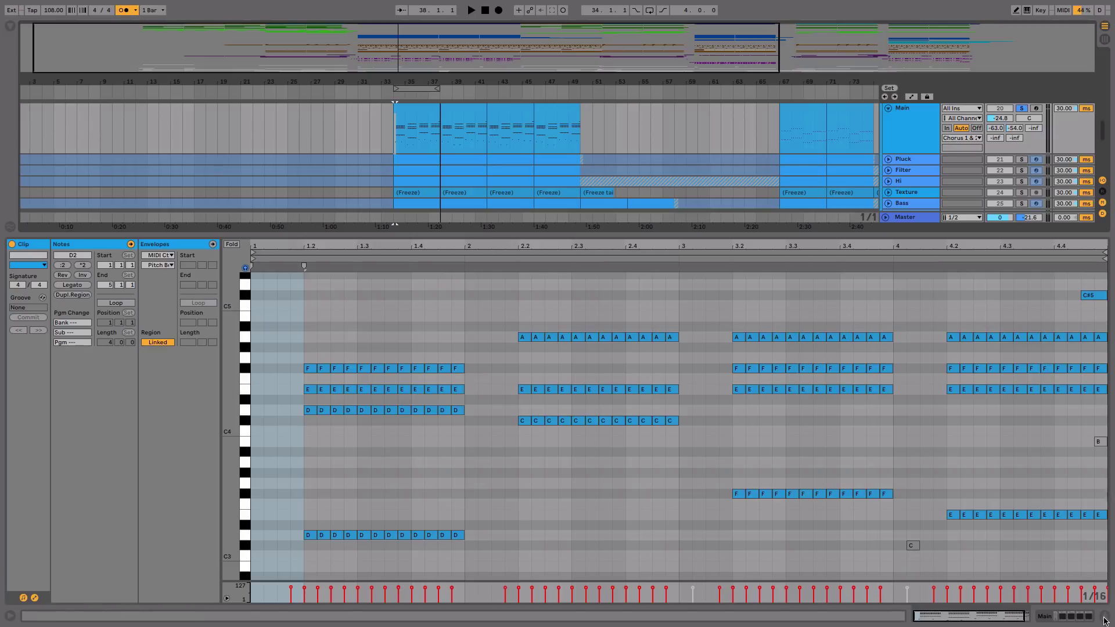
{"action": "key", "text": "ctrl+alt+l"}
{"action": "scroll", "coordinate": [612, 362], "scroll_direction": "up", "scroll_amount": 7}
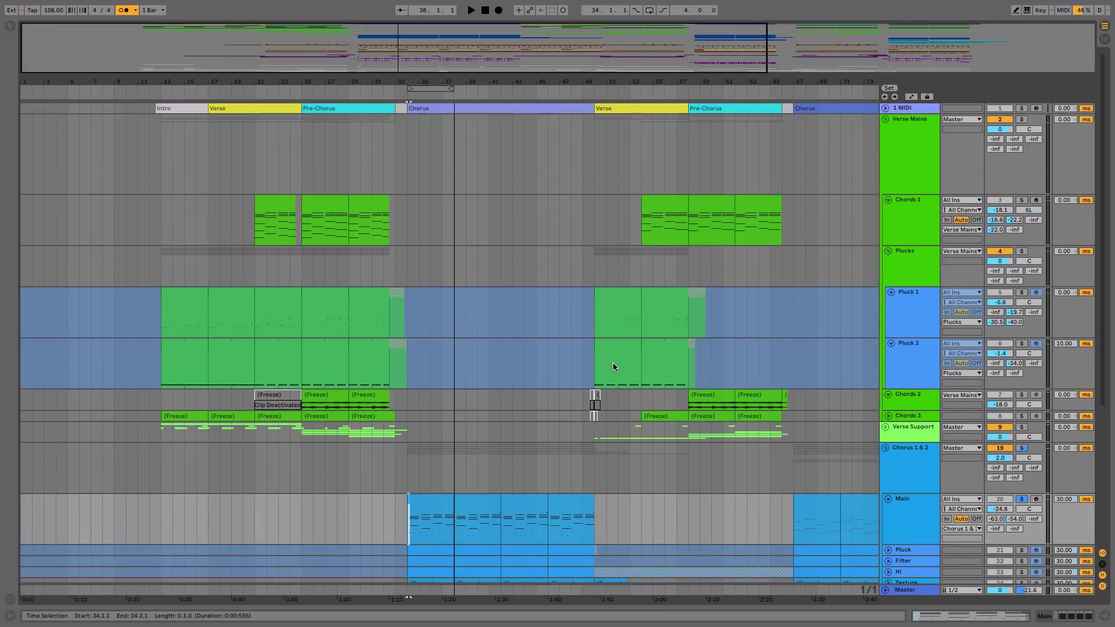
{"action": "left_click", "coordinate": [1022, 202]}
{"action": "scroll", "coordinate": [366, 174], "scroll_direction": "down", "scroll_amount": 2}
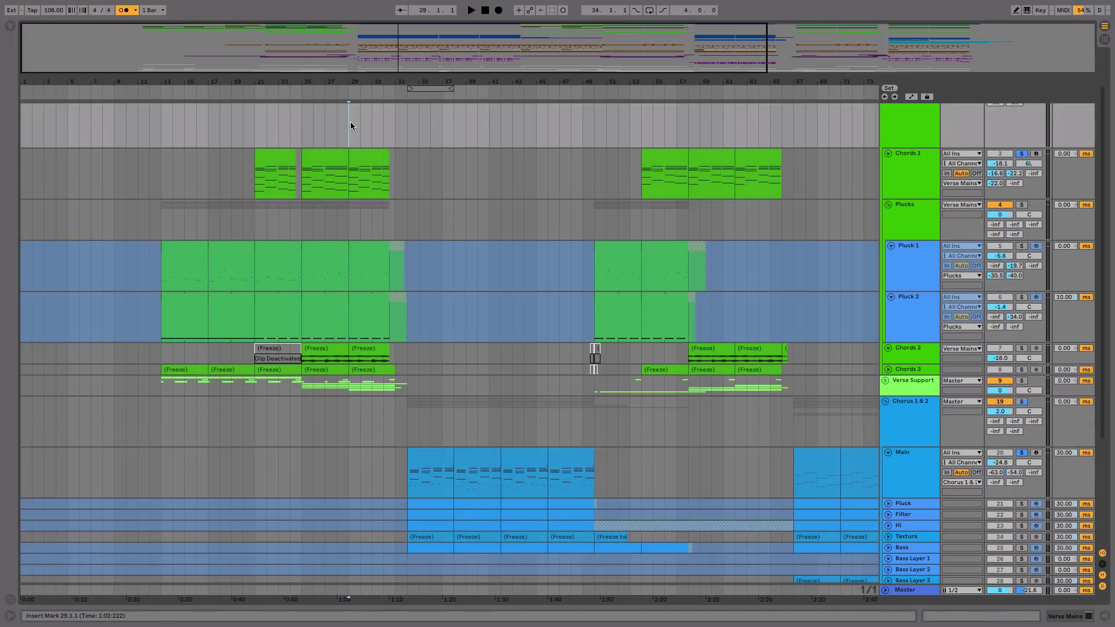
{"action": "left_click", "coordinate": [350, 121]}
{"action": "key", "text": "space"}
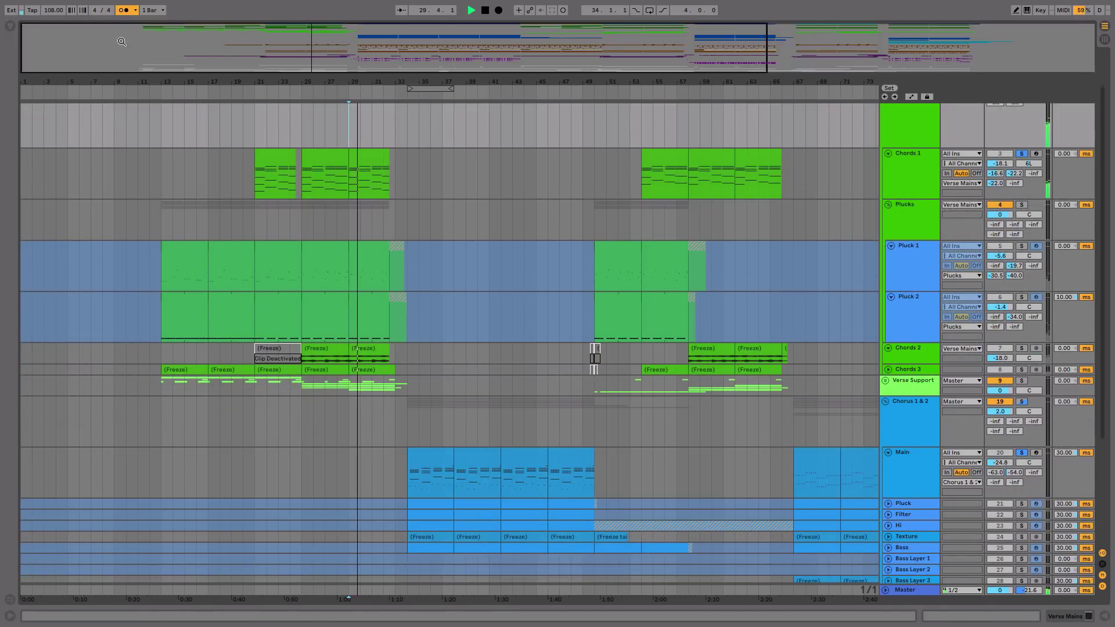
Compare the Chords 1 pre-chorus clip at bar 29 with the first Main chorus clip in the note editor during playback
{"action": "double_click", "coordinate": [383, 152]}
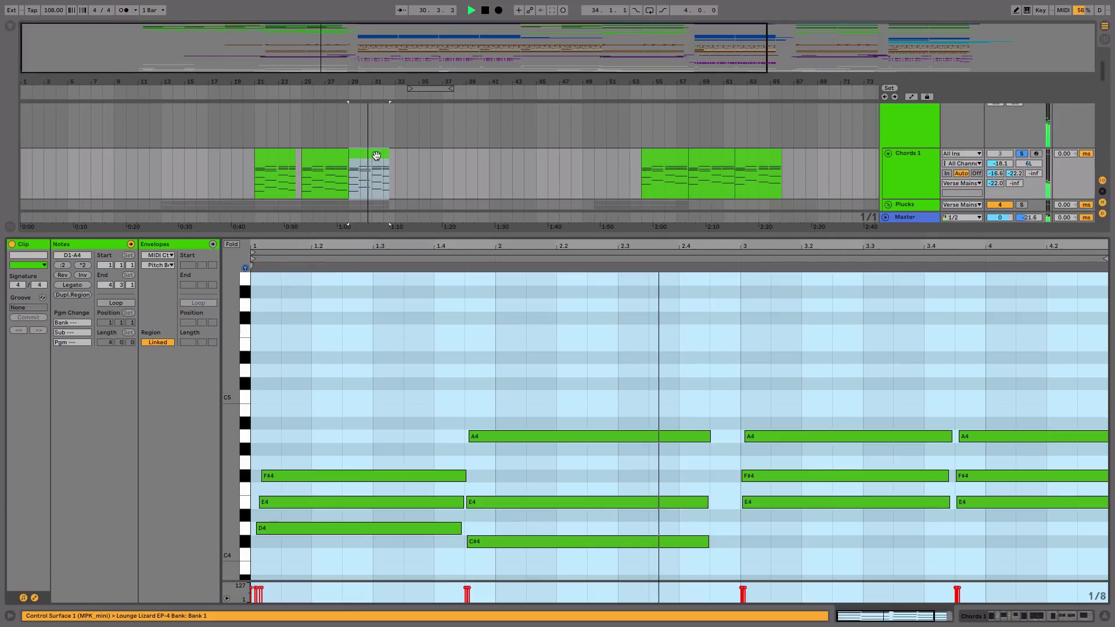
{"action": "scroll", "coordinate": [437, 162], "scroll_direction": "down", "scroll_amount": 6}
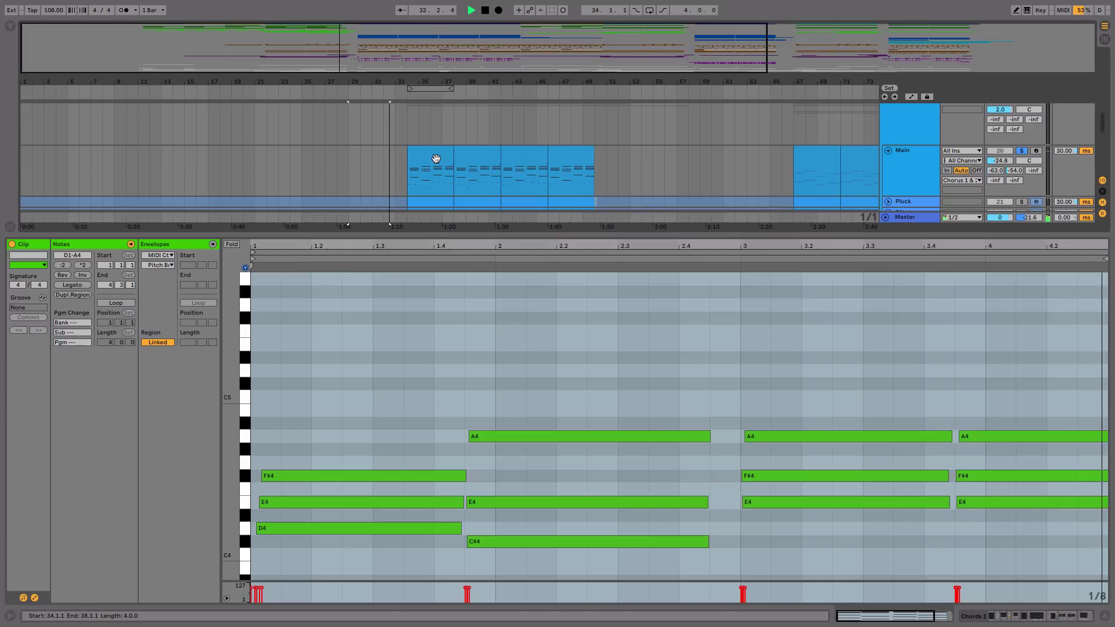
{"action": "left_click", "coordinate": [436, 158]}
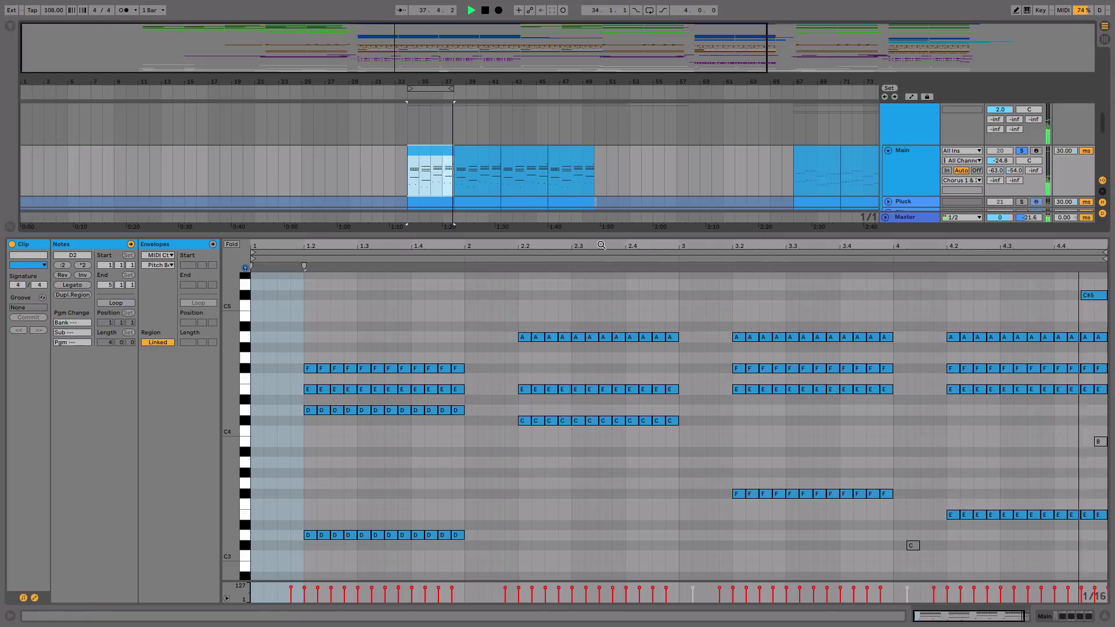
Stop playback, clear the track solos and hide the clip's note editor
{"action": "key", "text": "space"}
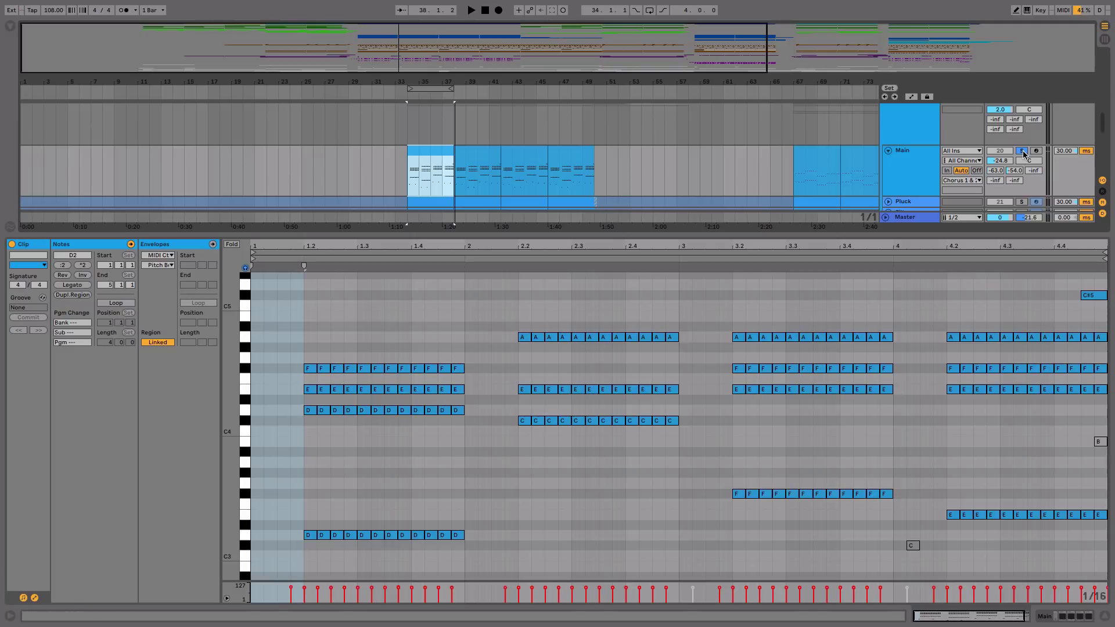
{"action": "left_click", "coordinate": [1022, 151]}
{"action": "left_click", "coordinate": [1107, 619]}
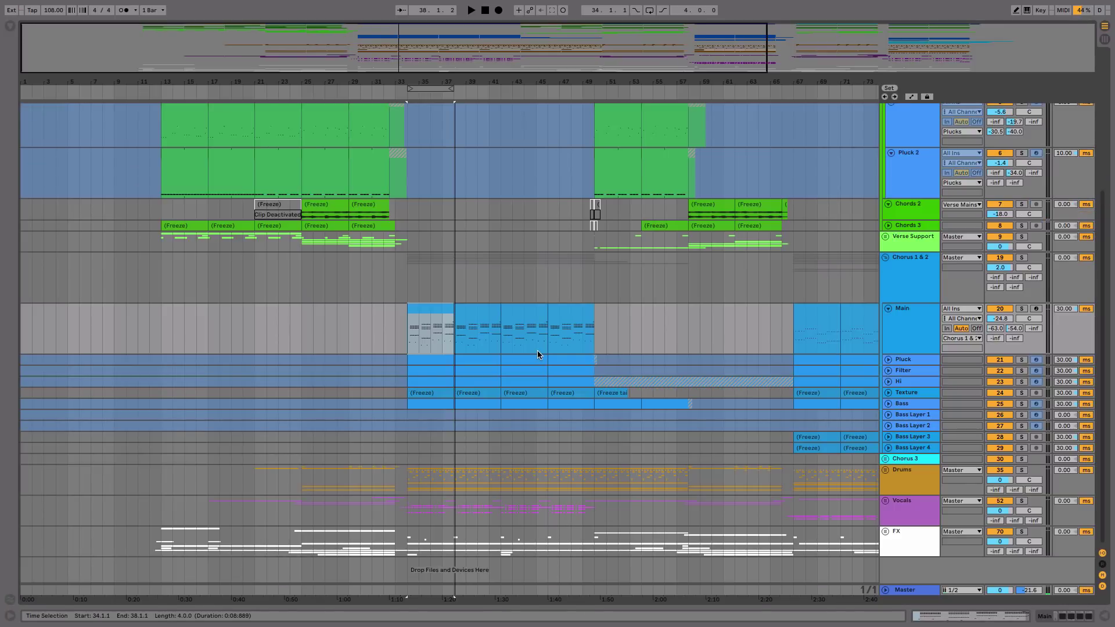